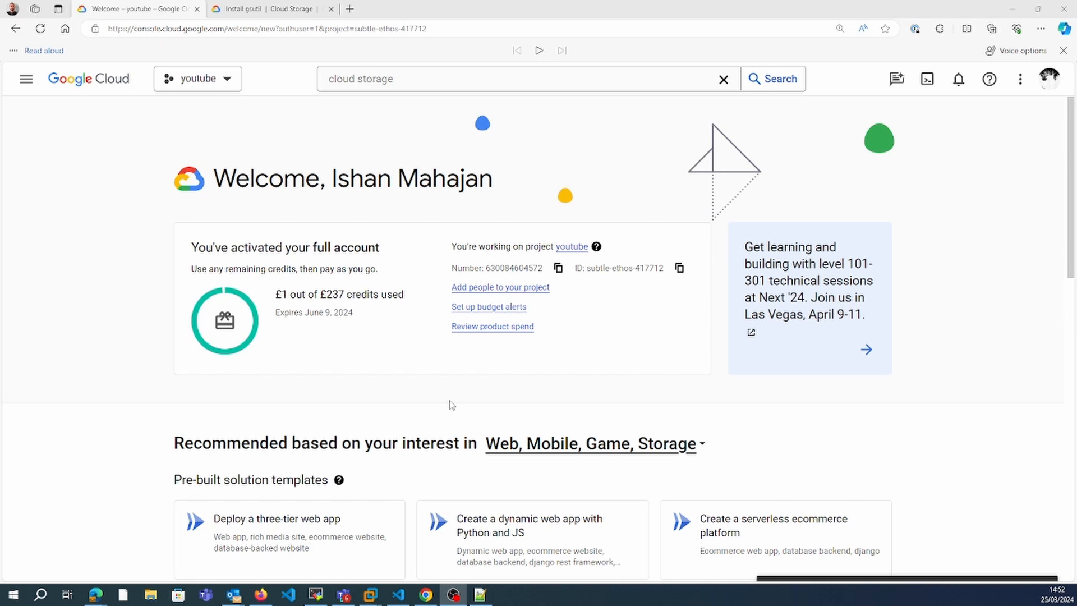
Step: Open the Cloud Storage product page from the console search and start creating a new bucket
{"action": "left_click", "coordinate": [409, 80]}
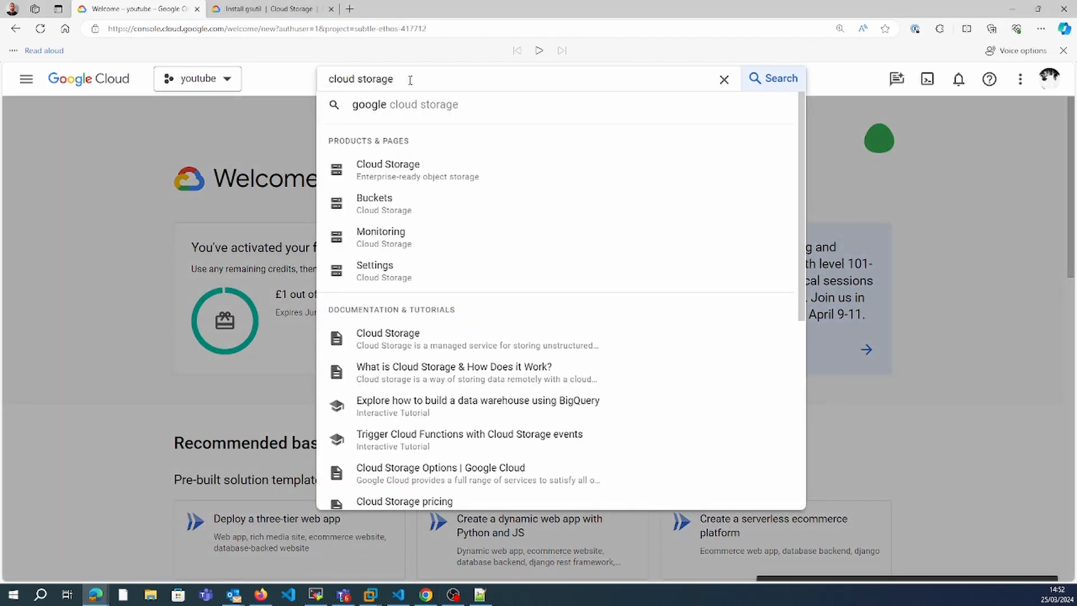
{"action": "left_click", "coordinate": [410, 166]}
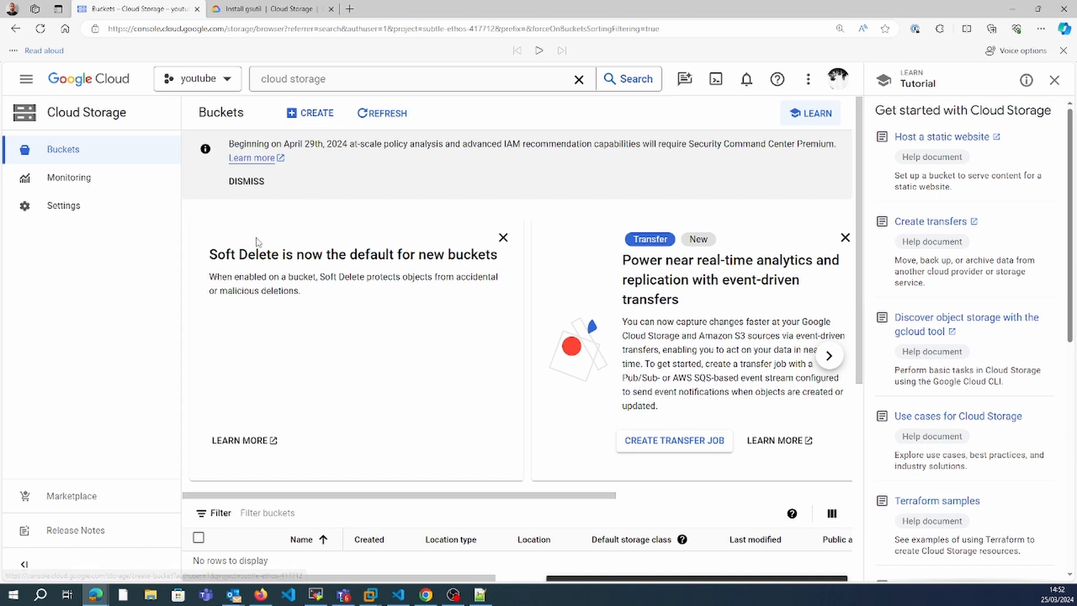
{"action": "left_click", "coordinate": [309, 114]}
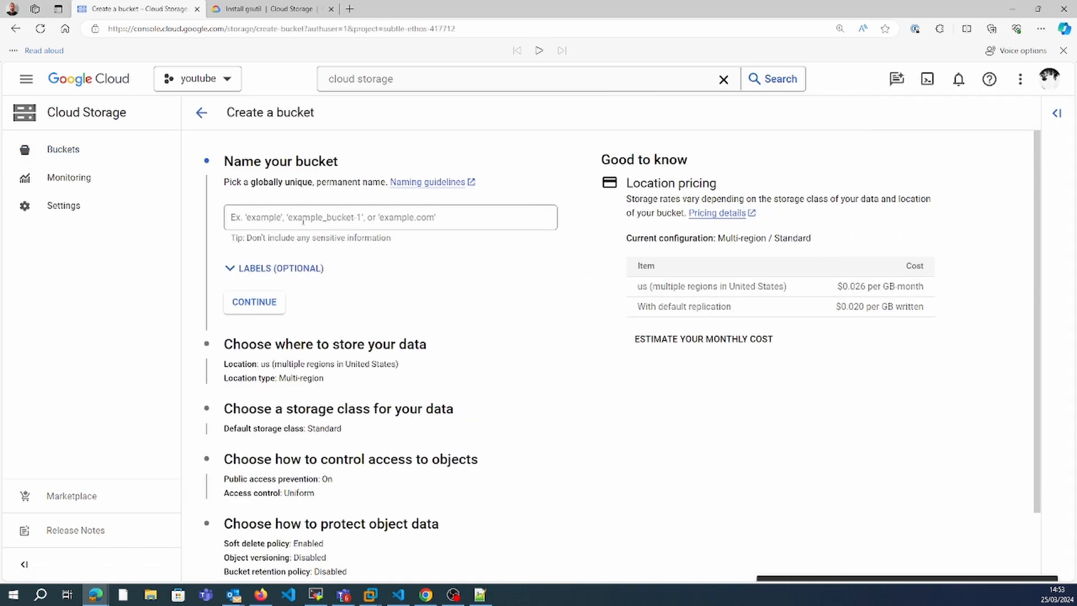
Step: Name the new bucket bucket_new_ixt65 and proceed to the storage location settings
{"action": "left_click", "coordinate": [302, 222]}
{"action": "left_click_drag", "start_coordinate": [248, 182], "coordinate": [313, 182]}
{"action": "left_click", "coordinate": [332, 222]}
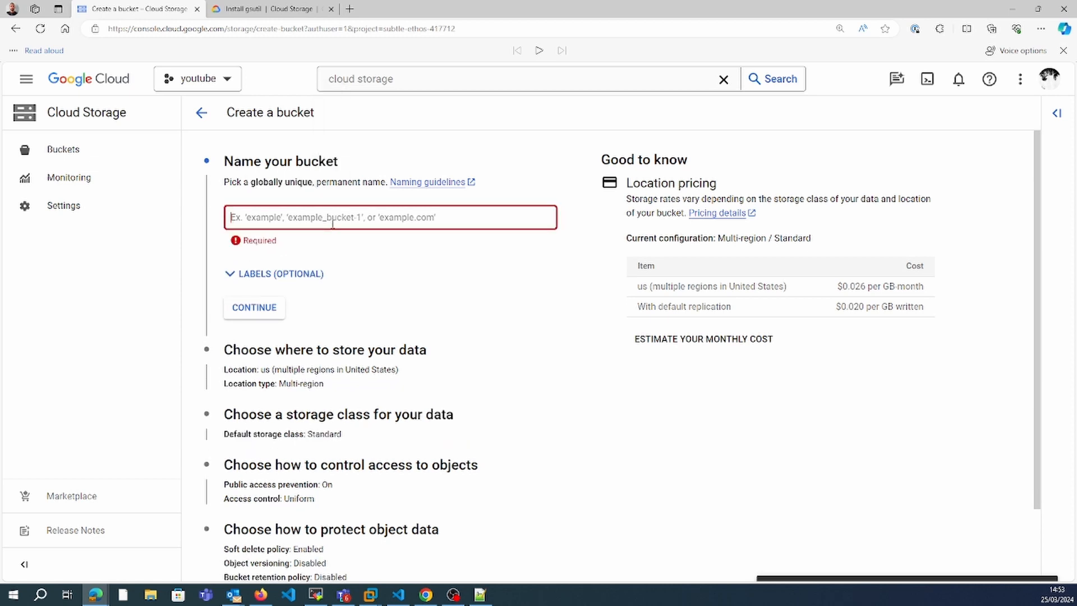
{"action": "type", "text": "bucket"}
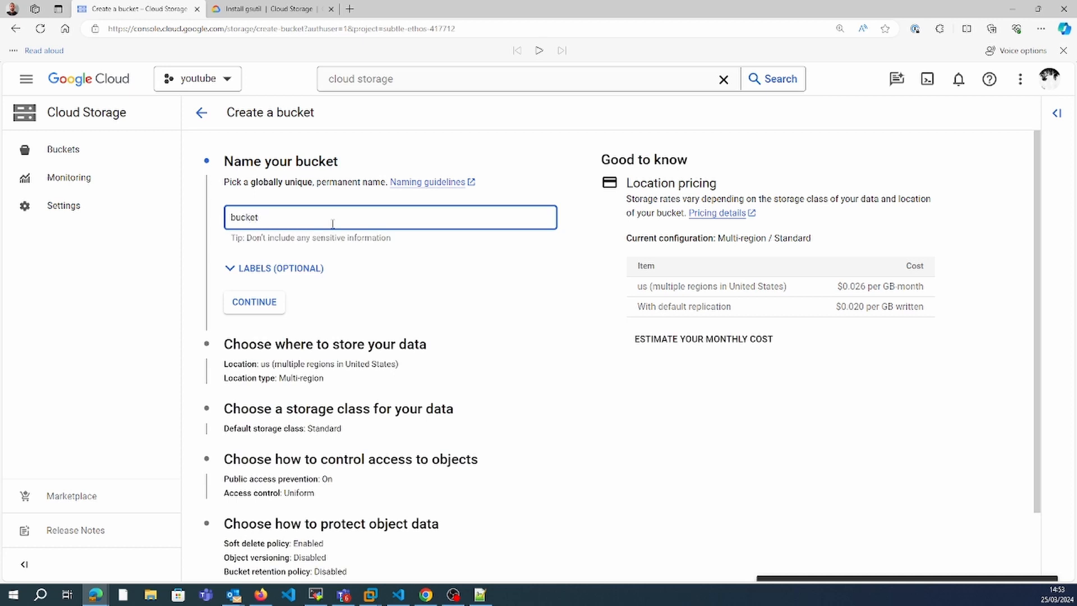
{"action": "type", "text": "_"}
{"action": "type", "text": "new_"}
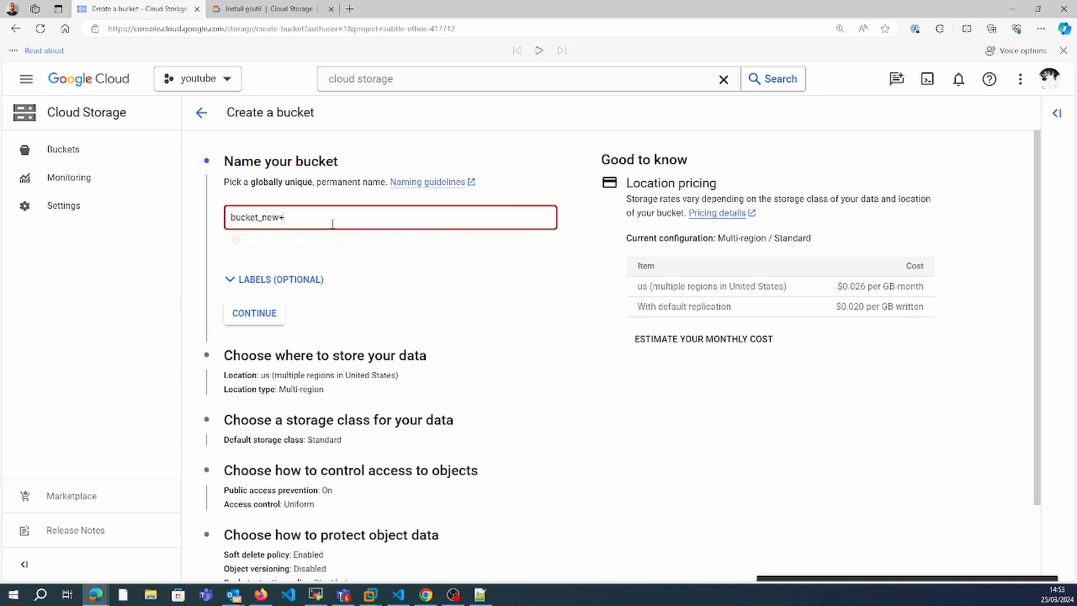
{"action": "key", "text": "BackSpace"}
{"action": "type", "text": "_"}
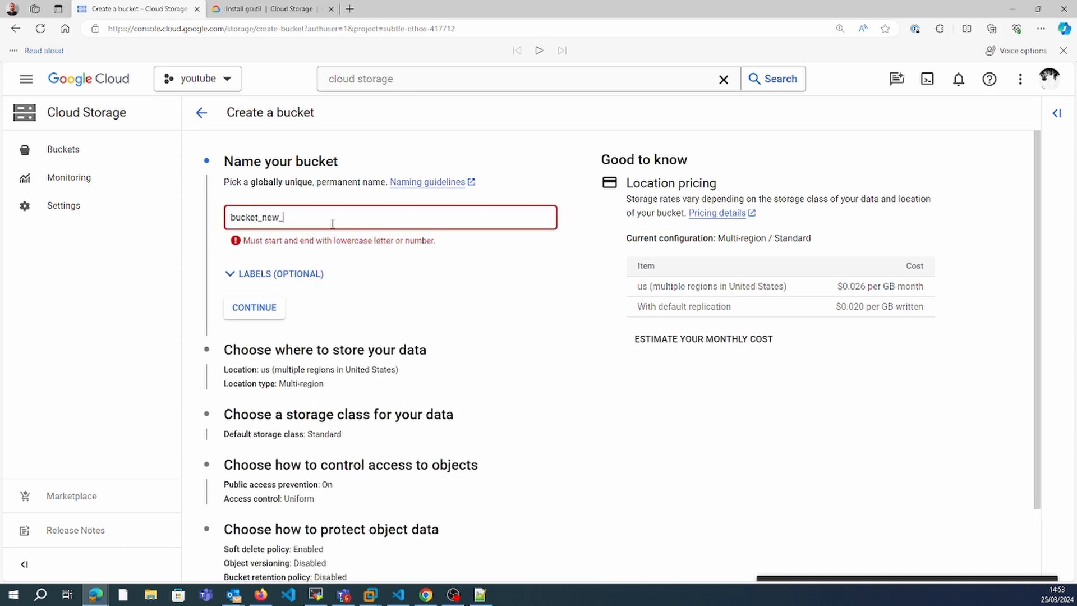
{"action": "type", "text": "ixt65"}
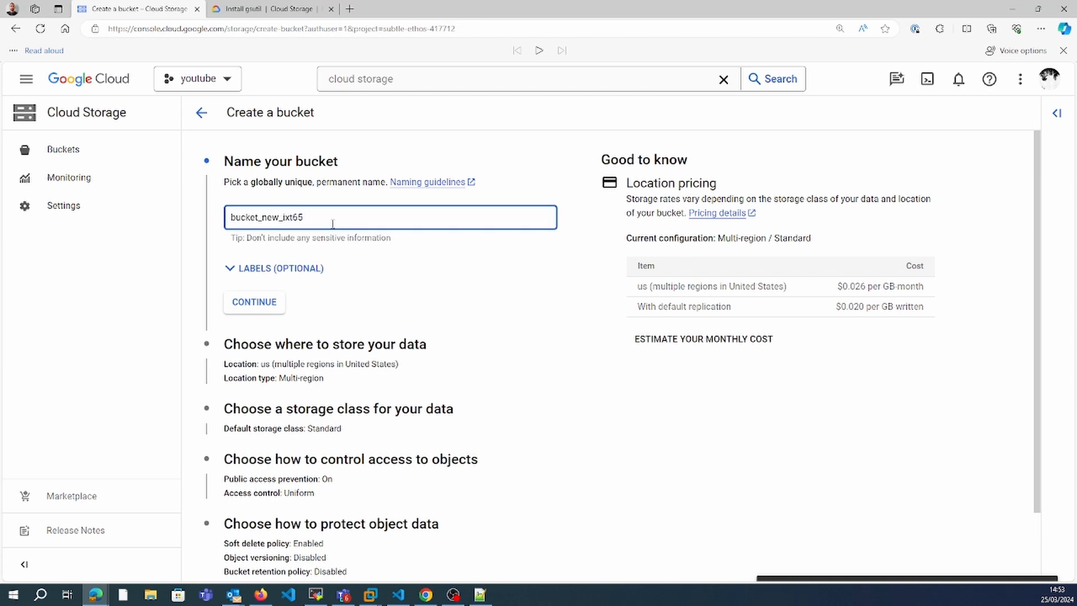
{"action": "left_click", "coordinate": [466, 288]}
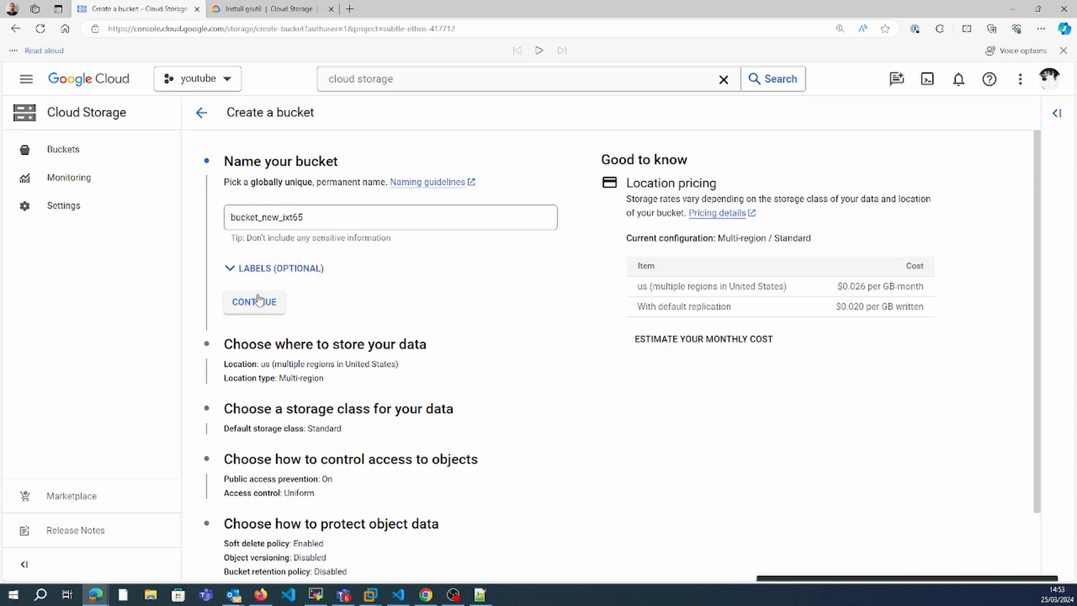
{"action": "left_click", "coordinate": [259, 302]}
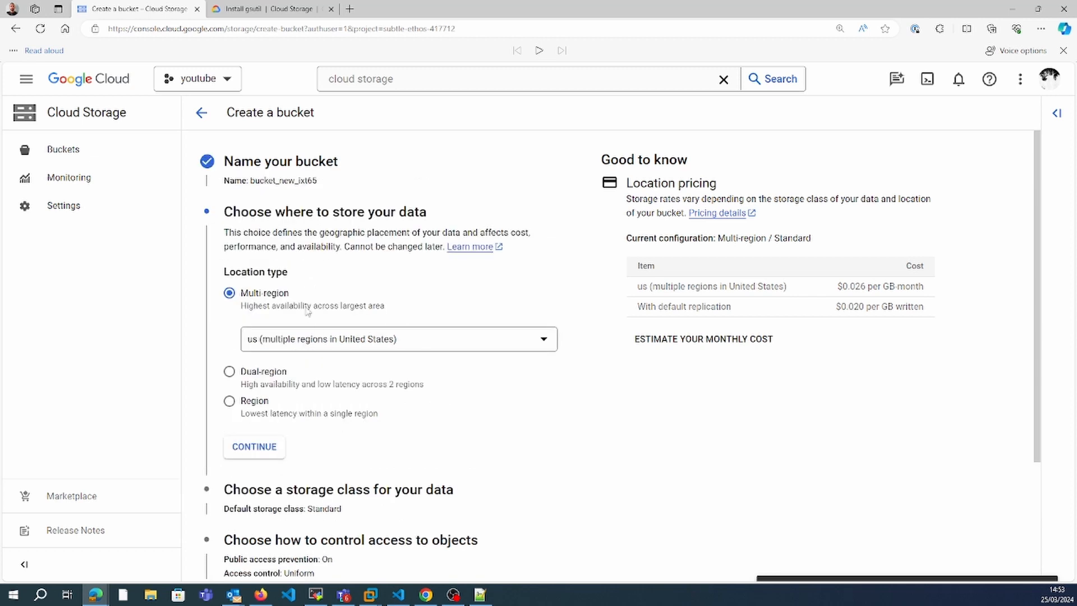
Step: Try the Region location type, and the Dual-region type with us-central1 (Iowa) and us-east1 (South Carolina)
{"action": "left_click", "coordinate": [228, 401]}
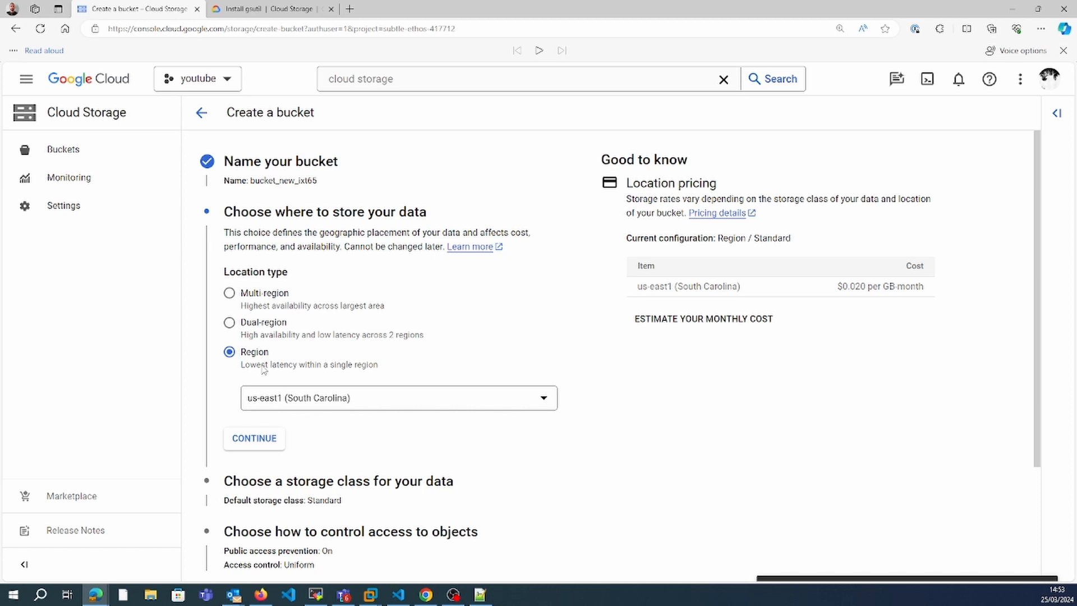
{"action": "left_click", "coordinate": [229, 323]}
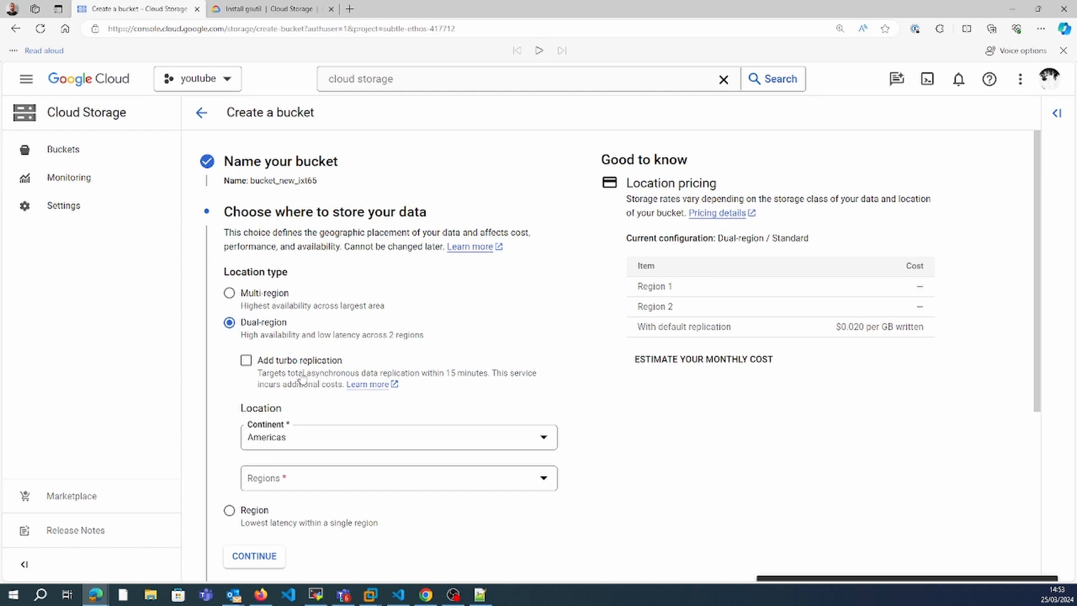
{"action": "left_click_drag", "start_coordinate": [302, 380], "coordinate": [486, 379]}
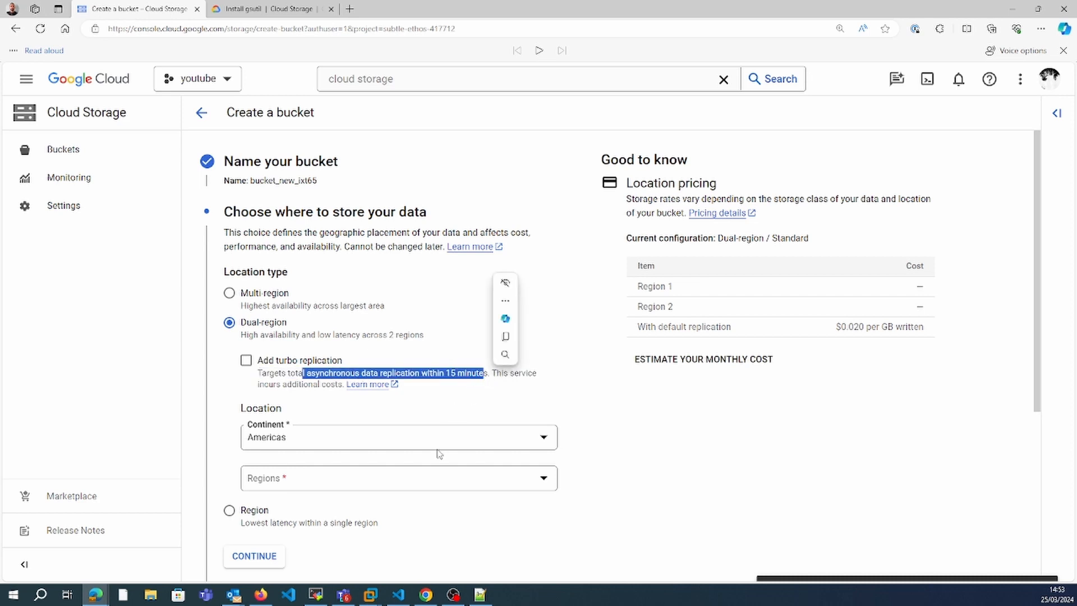
{"action": "left_click", "coordinate": [435, 481]}
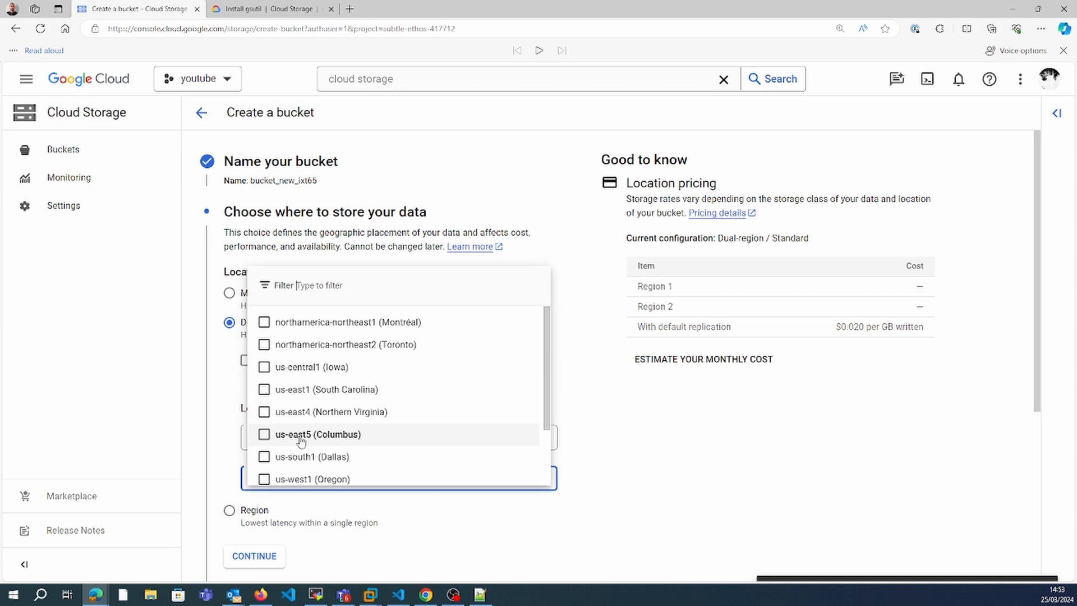
{"action": "left_click", "coordinate": [264, 367]}
{"action": "left_click", "coordinate": [264, 389]}
{"action": "left_click", "coordinate": [212, 430]}
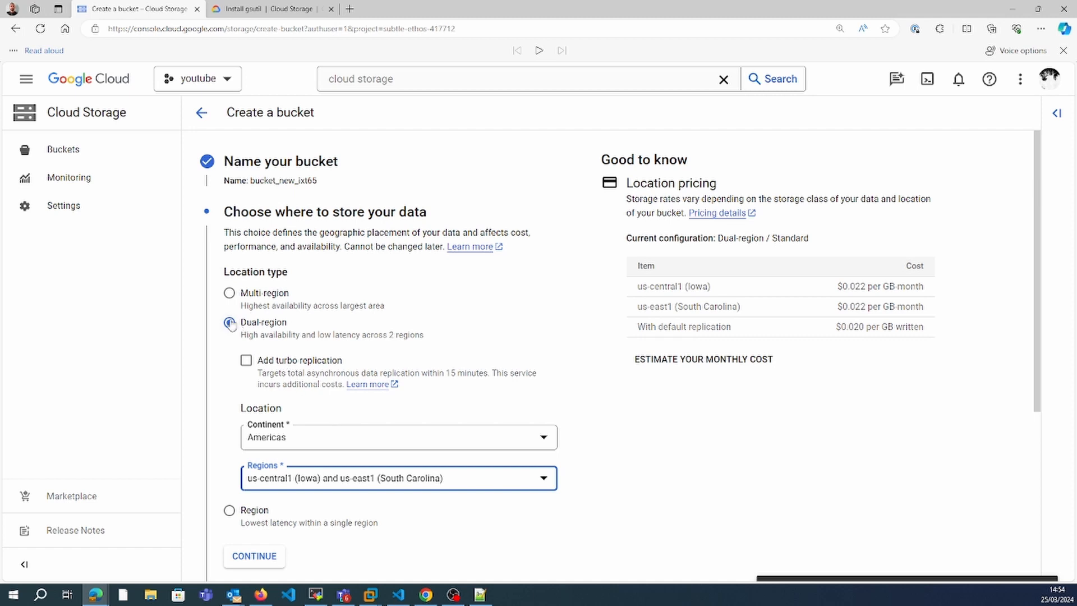
Step: Set the location type to Multi-region with us (multiple regions in United States) and proceed to the storage class
{"action": "left_click", "coordinate": [229, 293]}
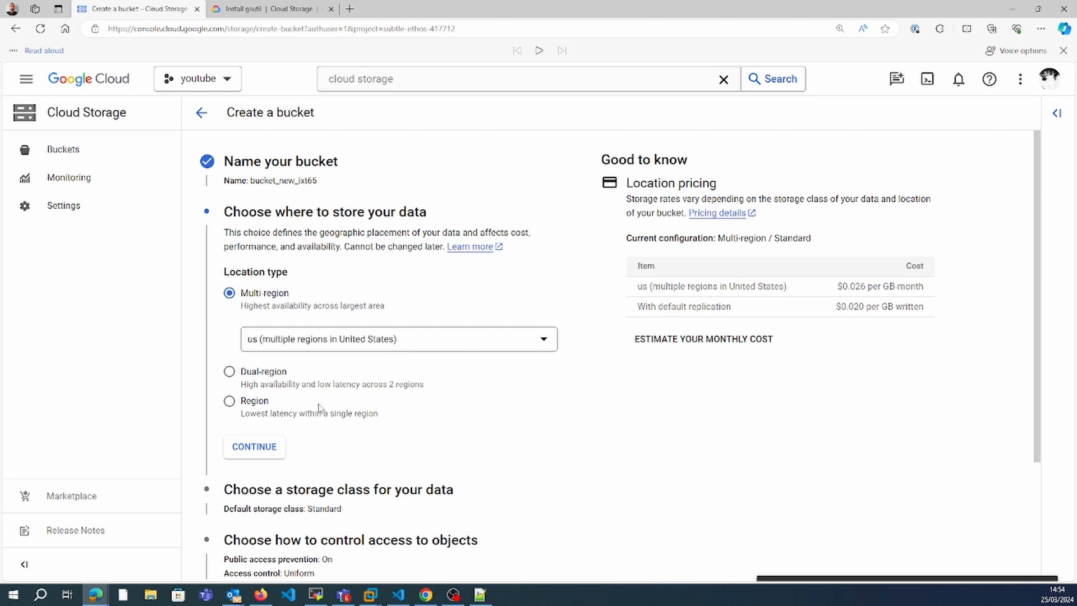
{"action": "left_click", "coordinate": [274, 449]}
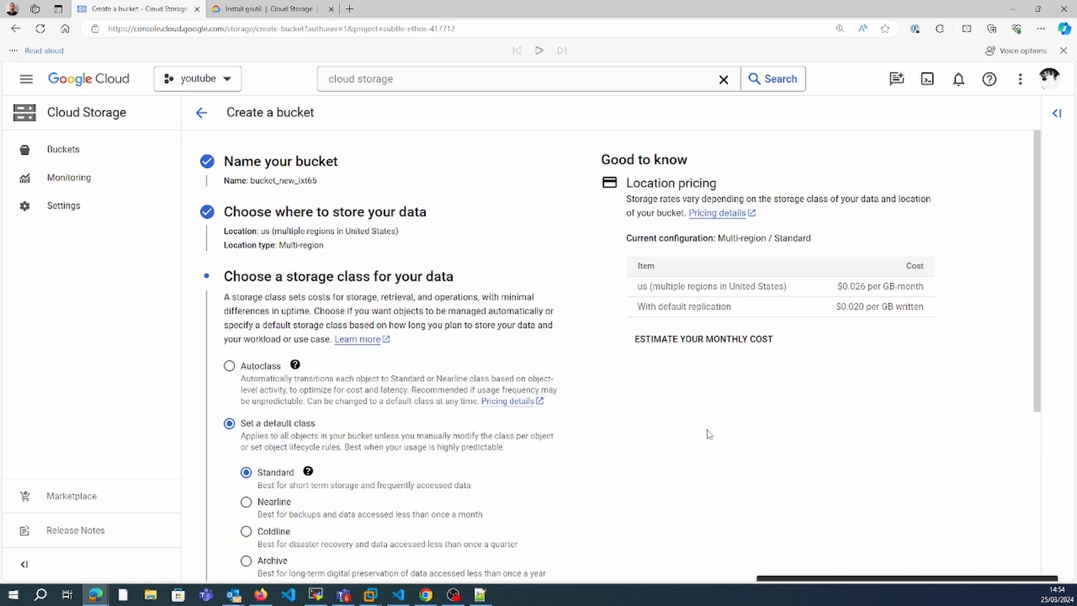
Step: Compare the Standard, Nearline and Coldline classes, set Standard as the default storage class and proceed to access control
{"action": "left_click_drag", "start_coordinate": [1037, 323], "coordinate": [1036, 371]}
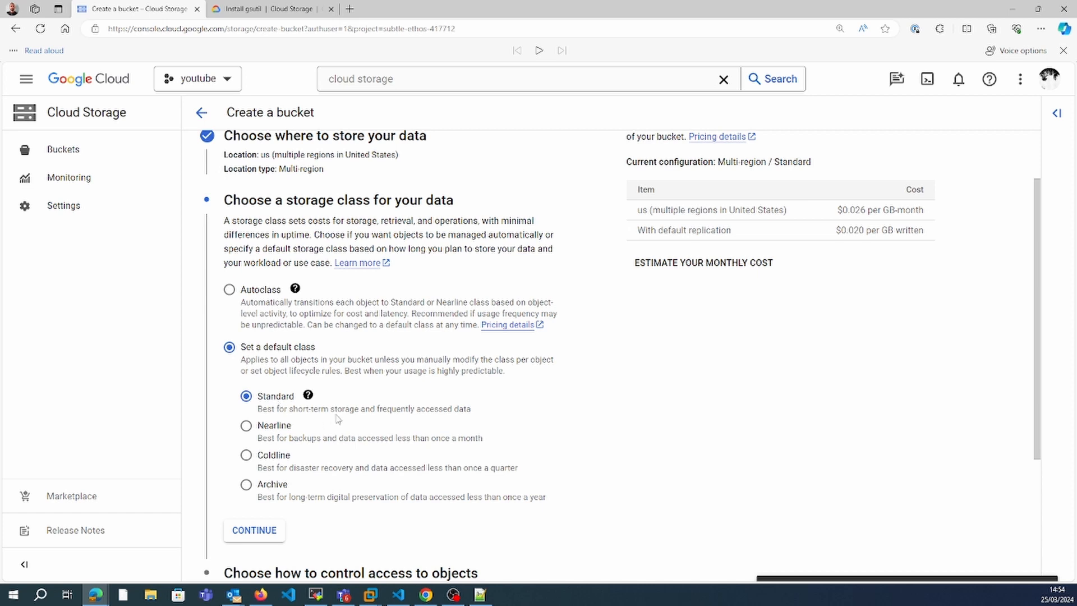
{"action": "left_click_drag", "start_coordinate": [389, 410], "coordinate": [473, 411]}
{"action": "left_click", "coordinate": [480, 427]}
{"action": "left_click_drag", "start_coordinate": [280, 438], "coordinate": [484, 446]}
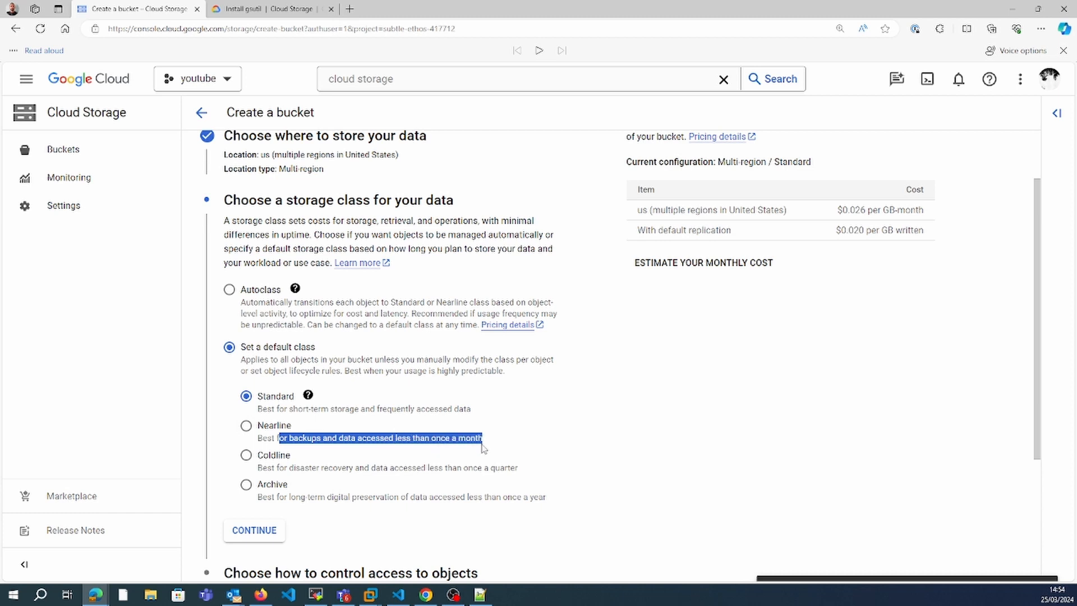
{"action": "left_click", "coordinate": [400, 442]}
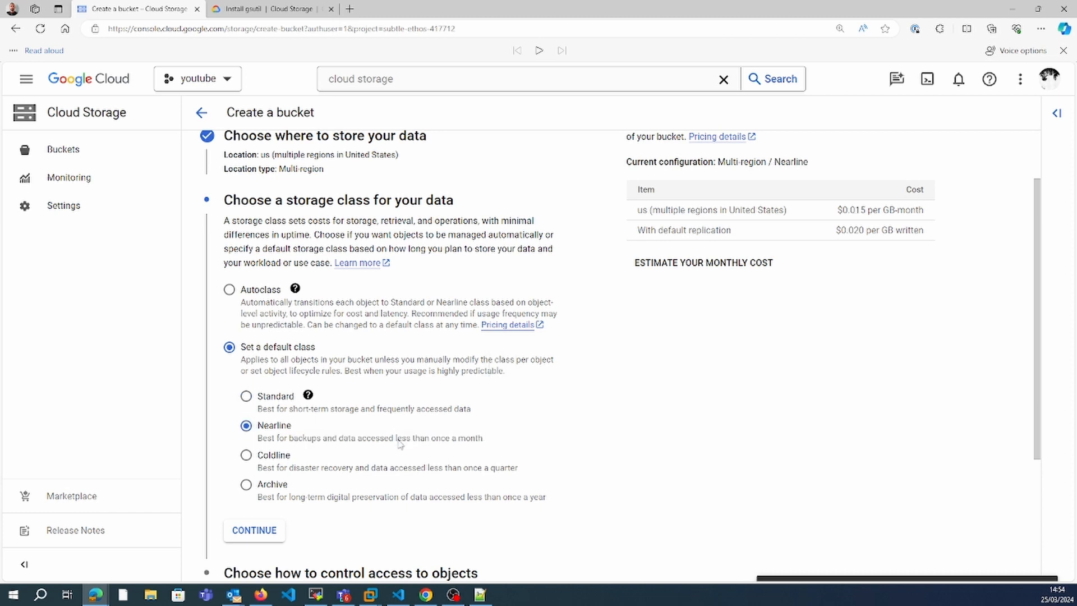
{"action": "left_click_drag", "start_coordinate": [399, 470], "coordinate": [525, 477]}
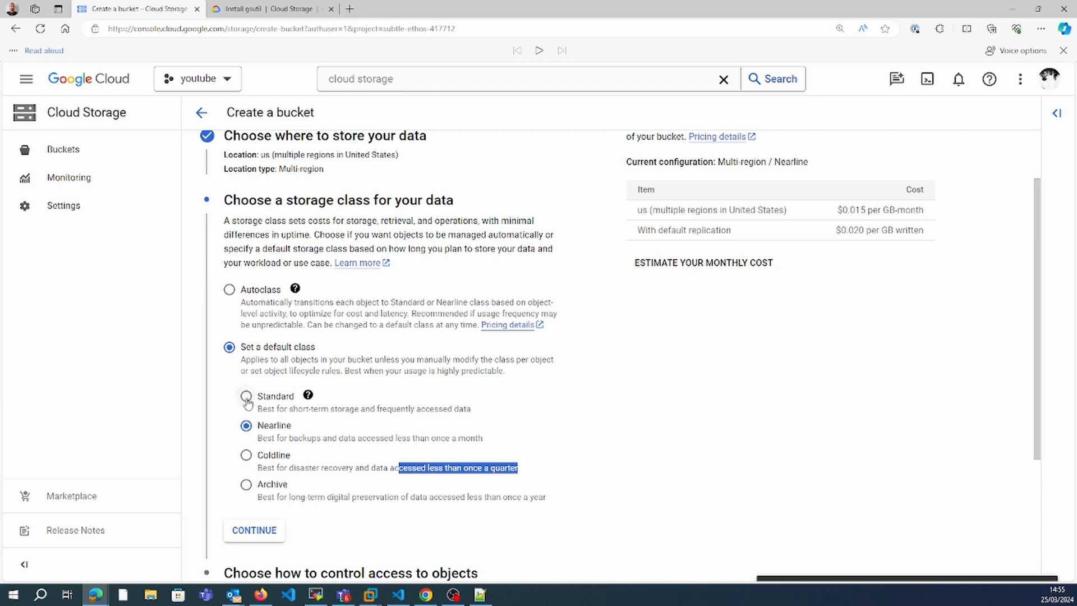
{"action": "left_click", "coordinate": [252, 402]}
{"action": "left_click", "coordinate": [658, 460]}
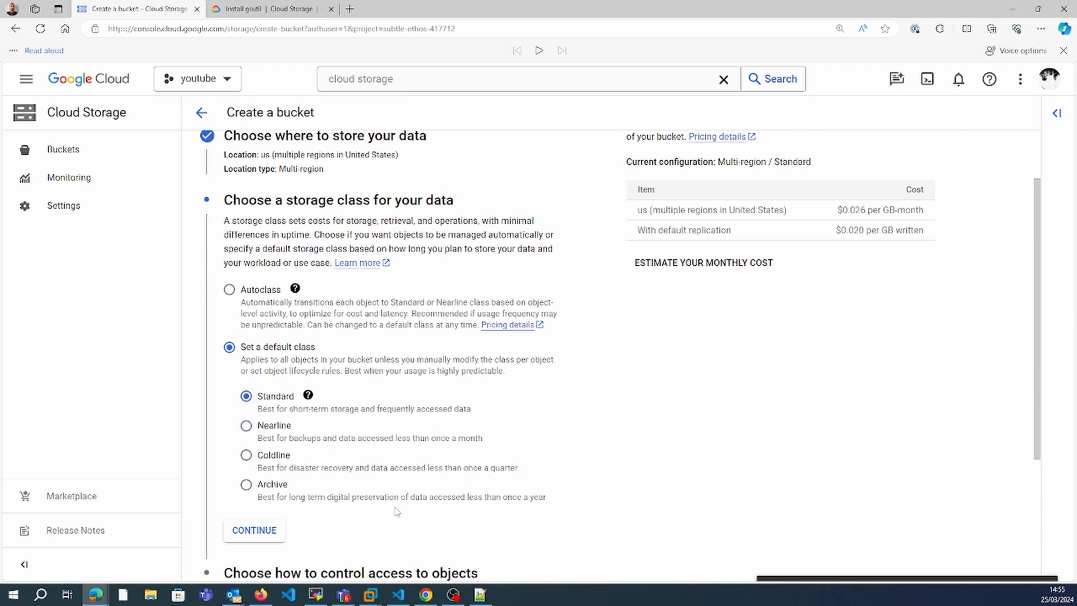
{"action": "left_click", "coordinate": [264, 533]}
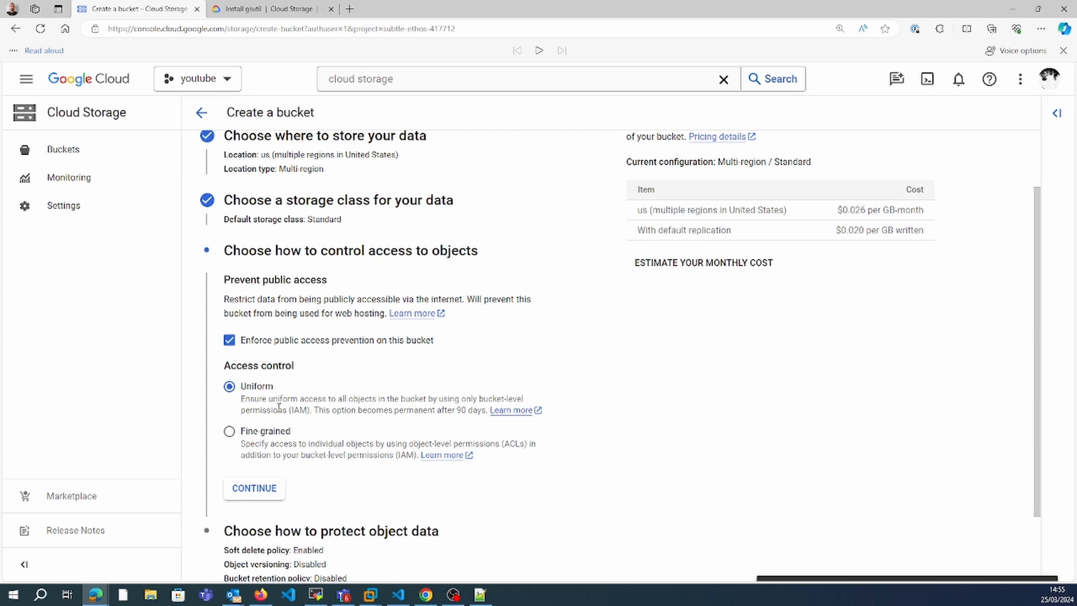
Step: Compare the access control options, choose Fine-grained access for the objects and proceed to data protection
{"action": "left_click_drag", "start_coordinate": [279, 408], "coordinate": [298, 410]}
{"action": "left_click", "coordinate": [290, 448]}
{"action": "left_click_drag", "start_coordinate": [301, 447], "coordinate": [462, 445]}
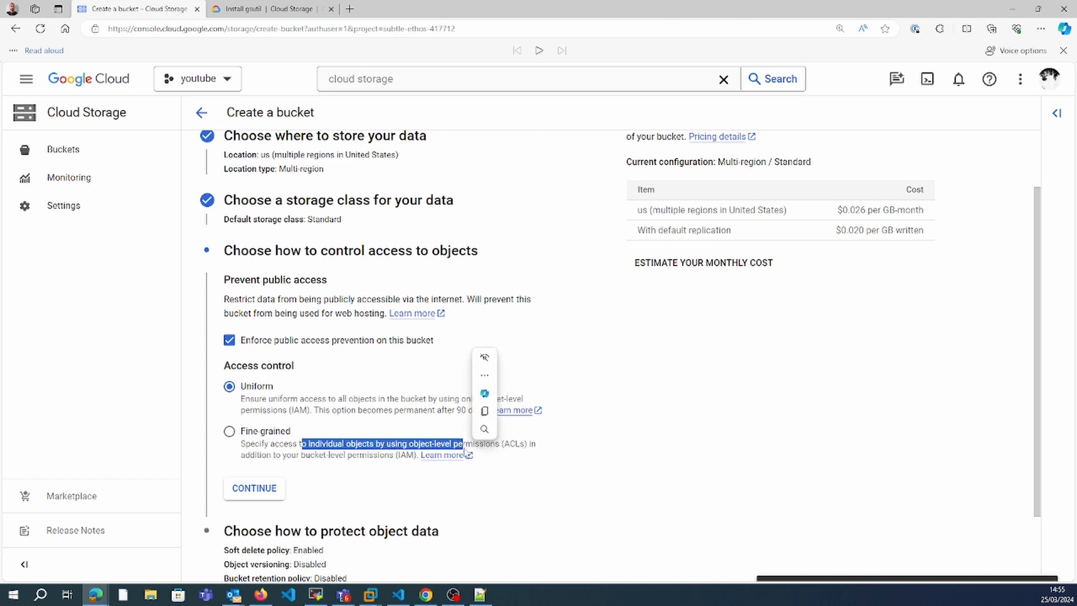
{"action": "left_click", "coordinate": [388, 445]}
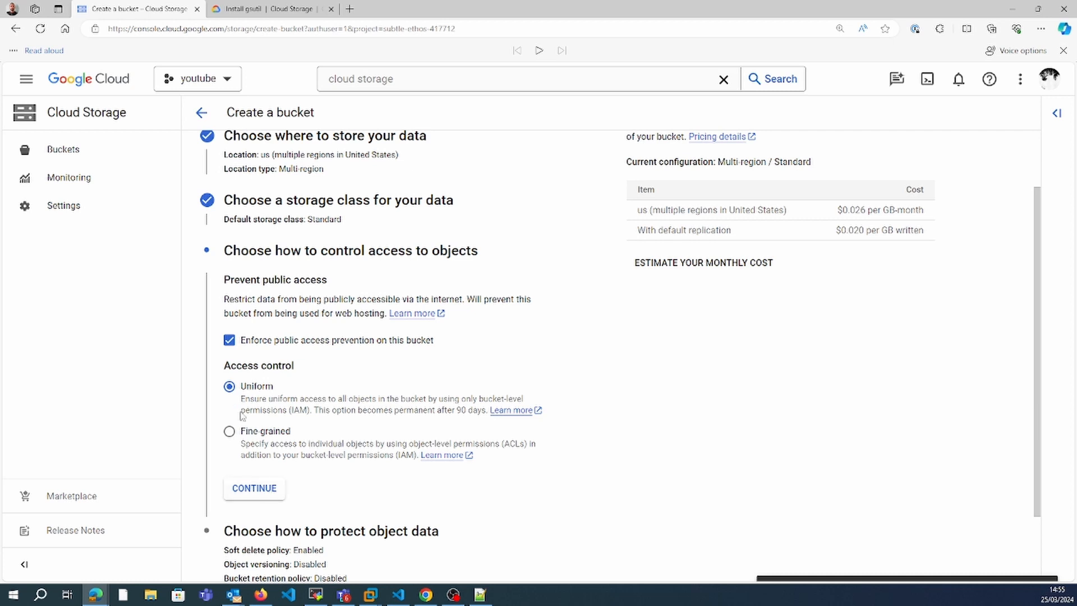
{"action": "left_click", "coordinate": [229, 431]}
{"action": "left_click", "coordinate": [276, 494]}
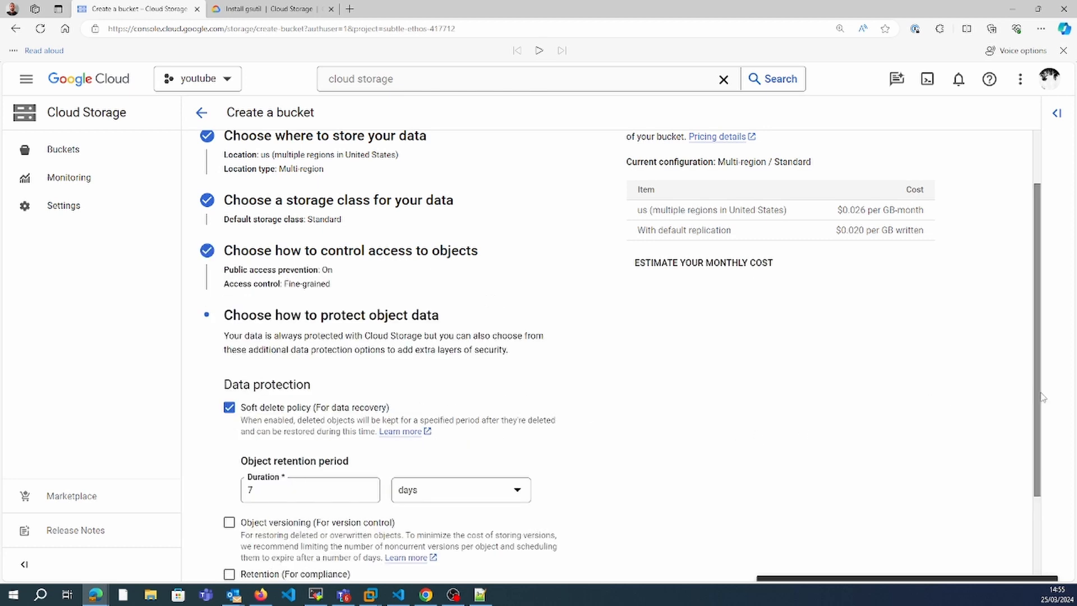
Step: Review the data protection options and disable the soft delete policy for the bucket
{"action": "left_click_drag", "start_coordinate": [1038, 396], "coordinate": [1041, 484]}
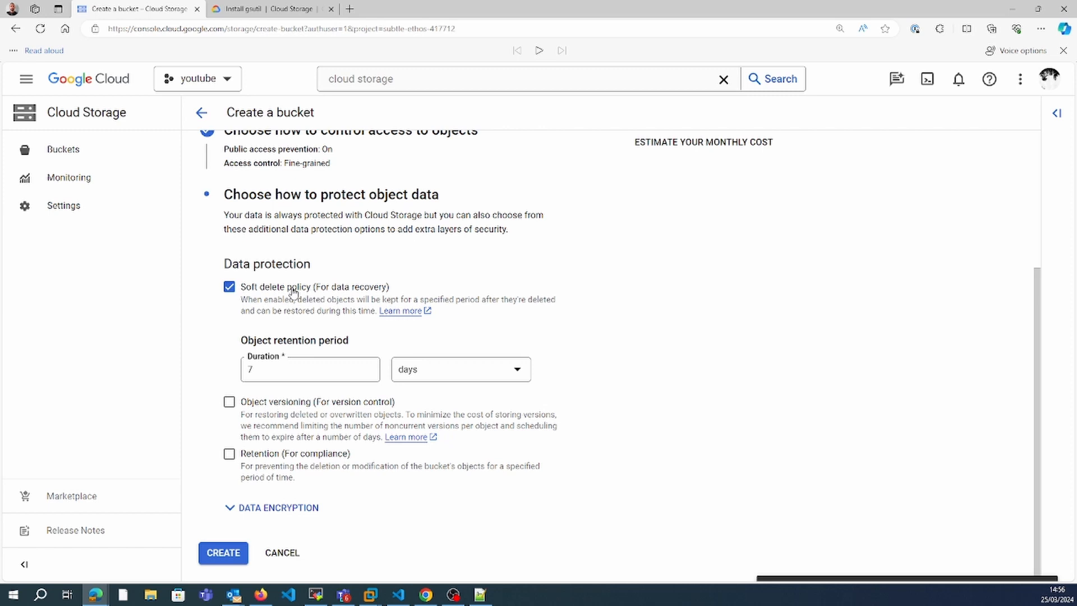
{"action": "left_click_drag", "start_coordinate": [292, 289], "coordinate": [242, 290]}
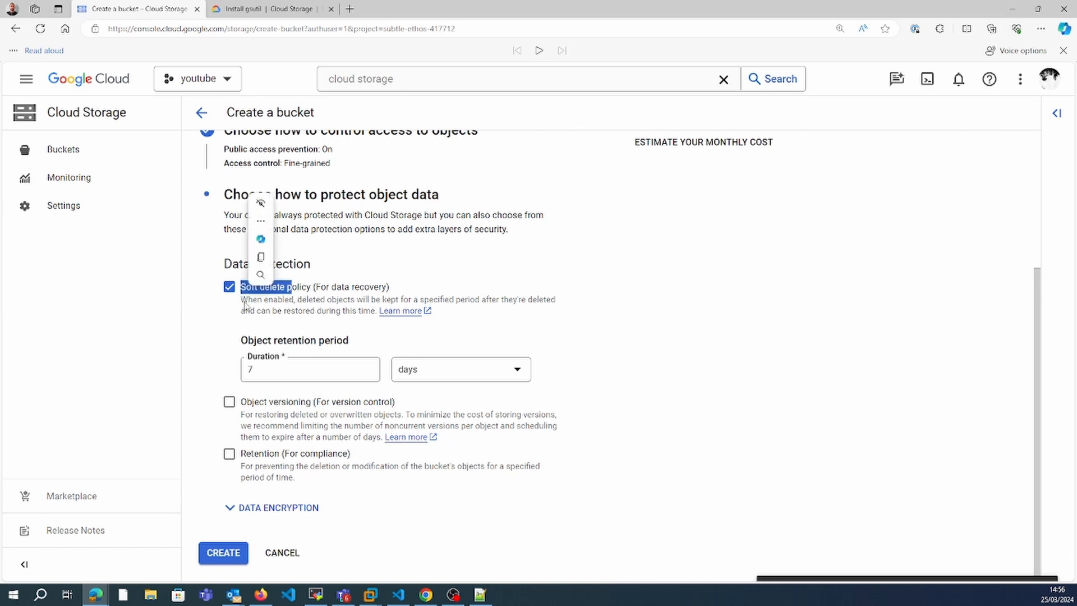
{"action": "left_click", "coordinate": [201, 330]}
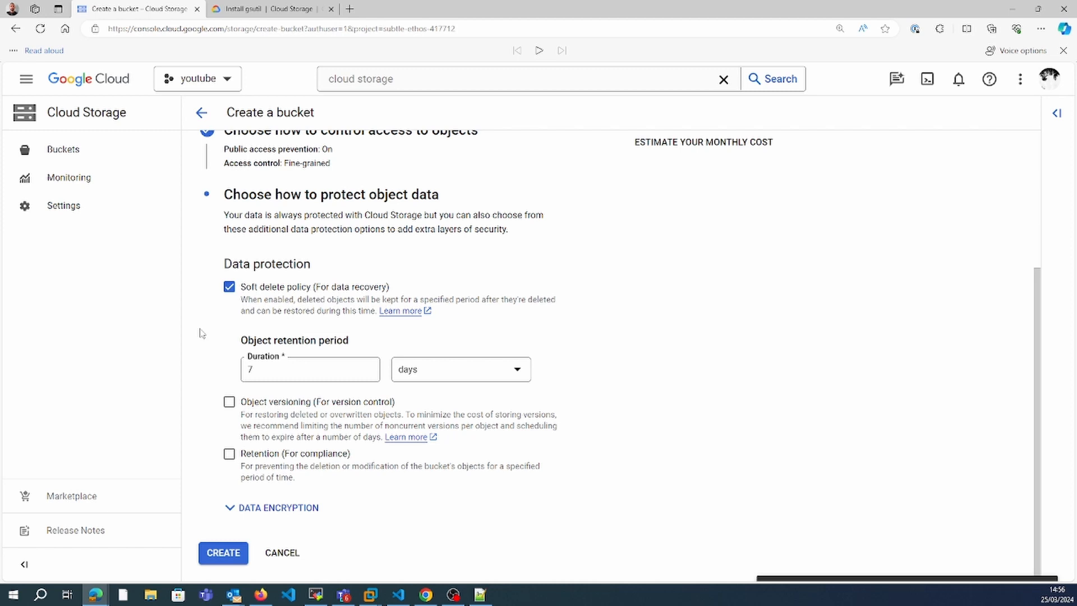
{"action": "left_click", "coordinate": [229, 287]}
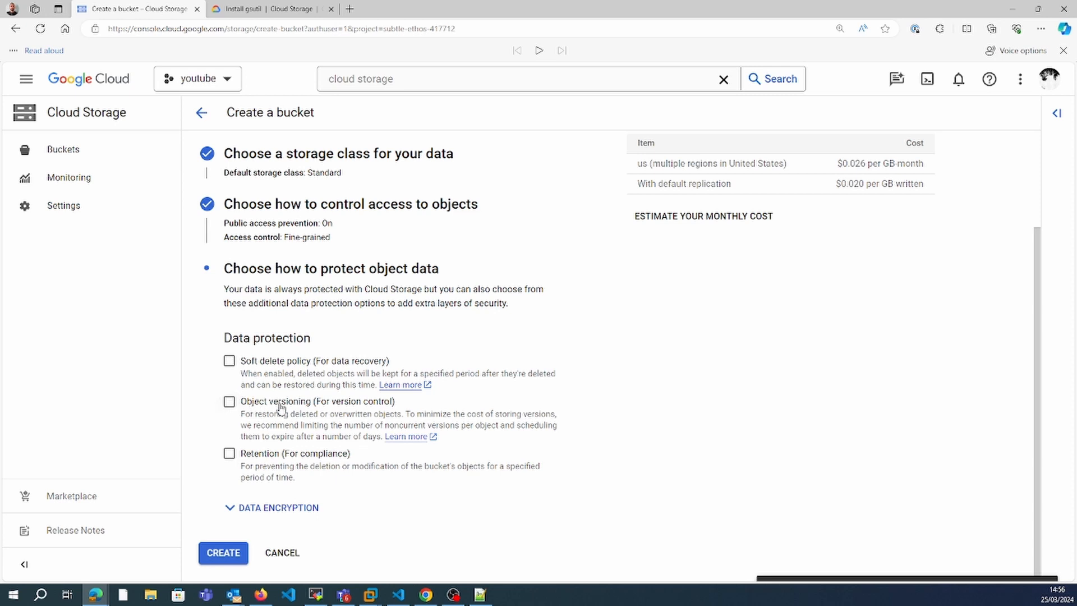
Step: Enable Retention (For compliance) to view its options, expand the data encryption settings, and disable Retention again
{"action": "left_click", "coordinate": [255, 465]}
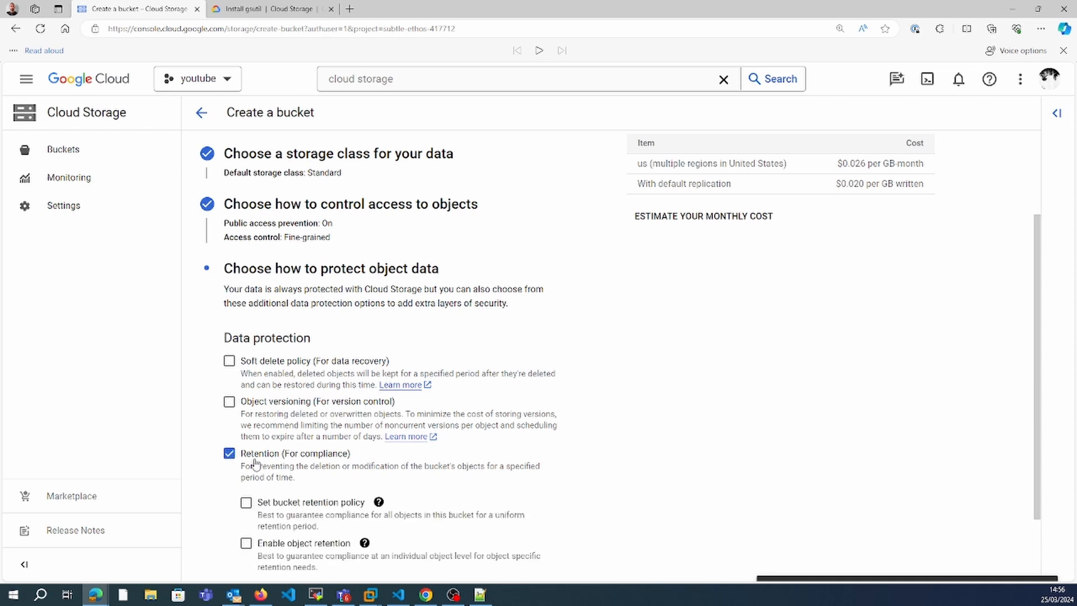
{"action": "scroll", "coordinate": [203, 509], "scroll_direction": "down", "scroll_amount": 2}
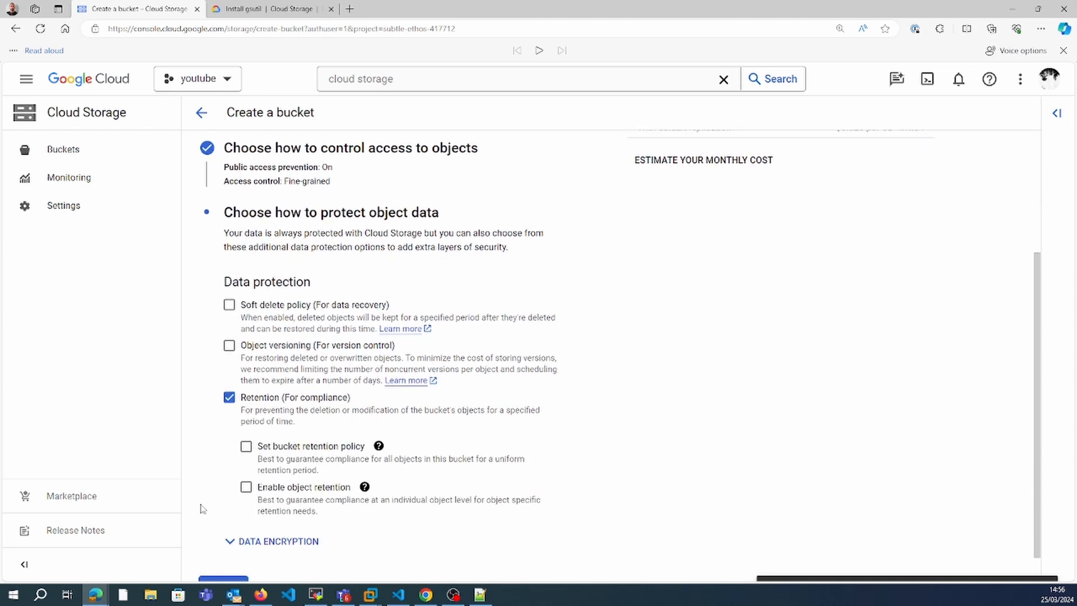
{"action": "mouse_move", "coordinate": [375, 416]}
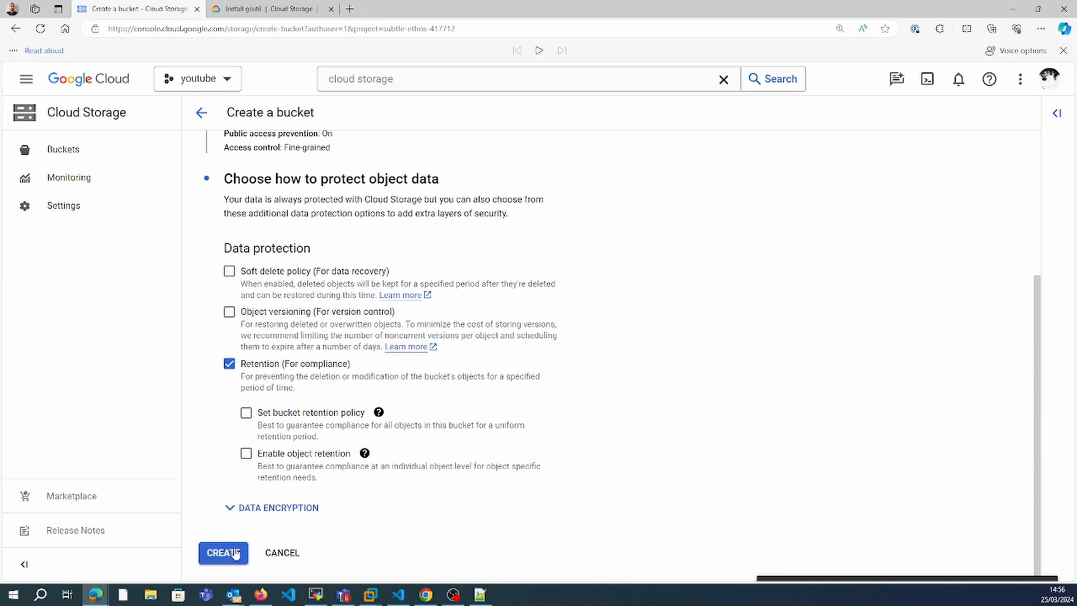
{"action": "left_click", "coordinate": [243, 509]}
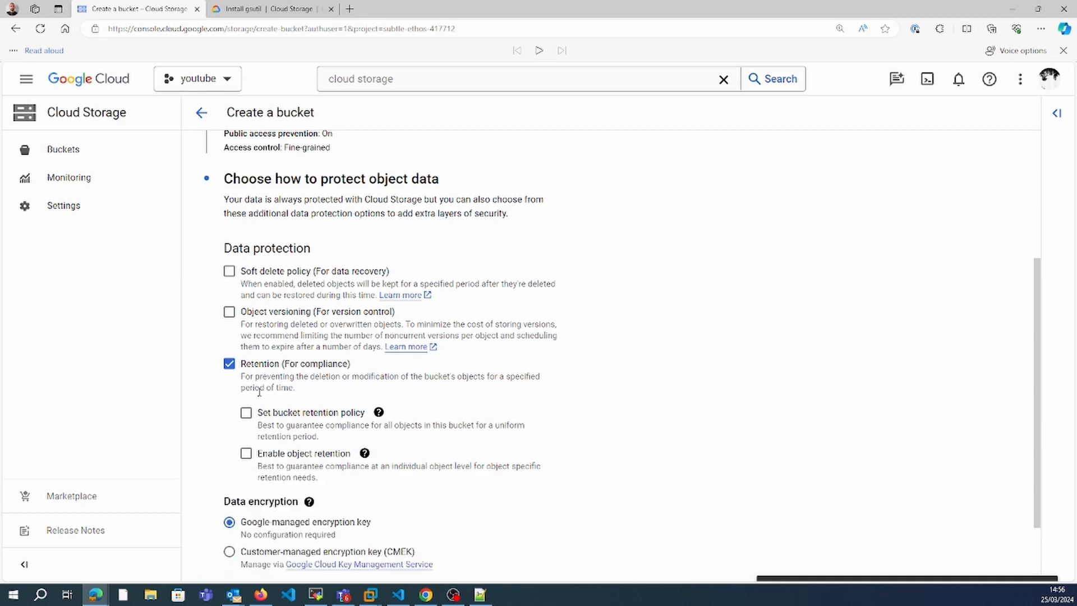
{"action": "left_click", "coordinate": [230, 365]}
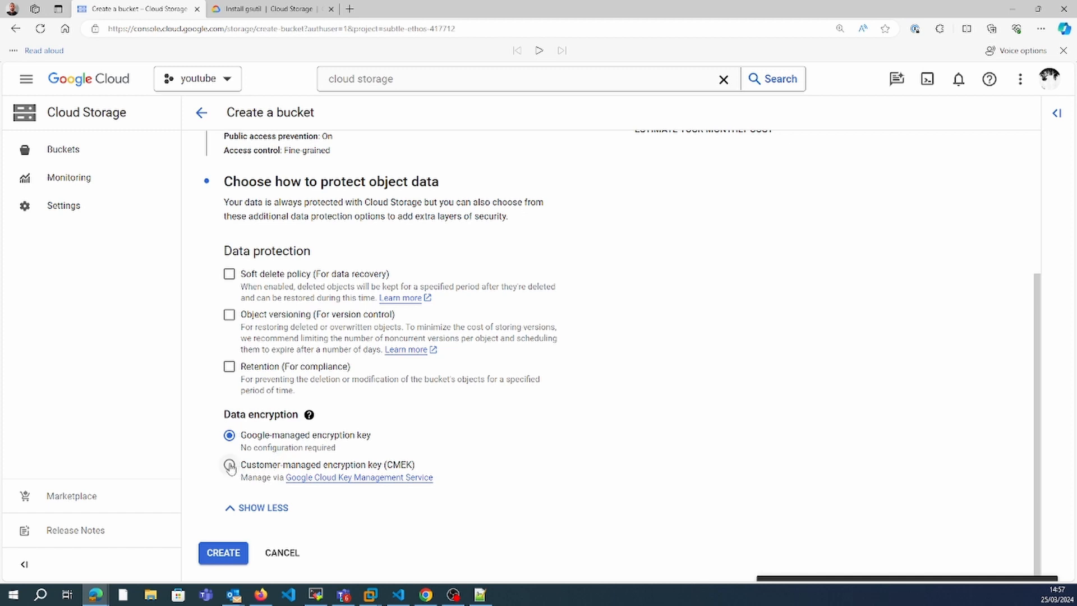
Step: Try the customer-managed encryption key (CMEK) option and its key selection, and return to the Google-managed encryption key
{"action": "left_click", "coordinate": [229, 465]}
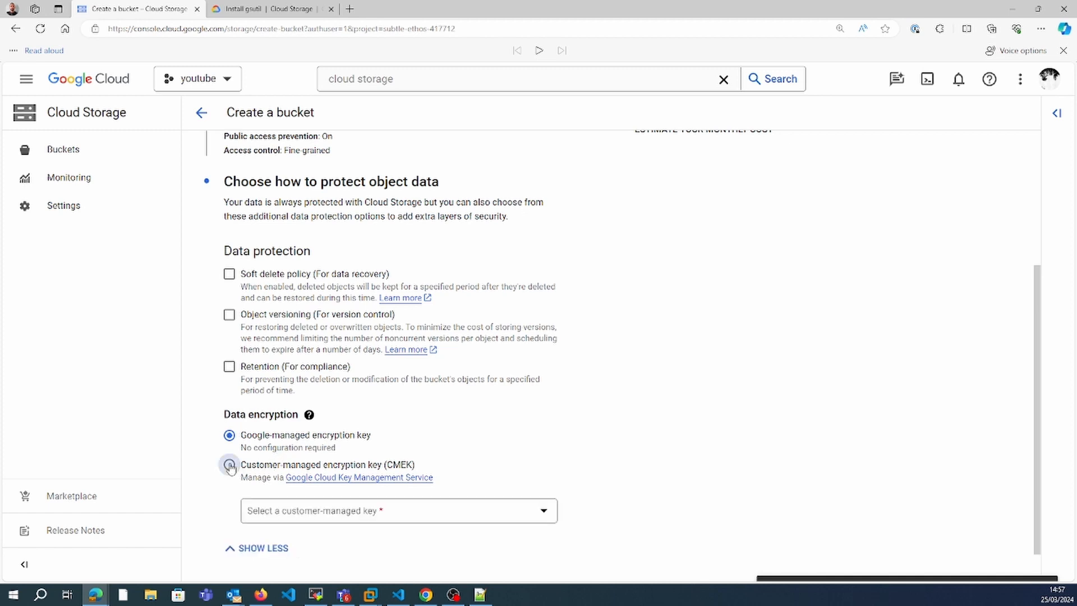
{"action": "left_click", "coordinate": [336, 512]}
{"action": "left_click", "coordinate": [208, 503]}
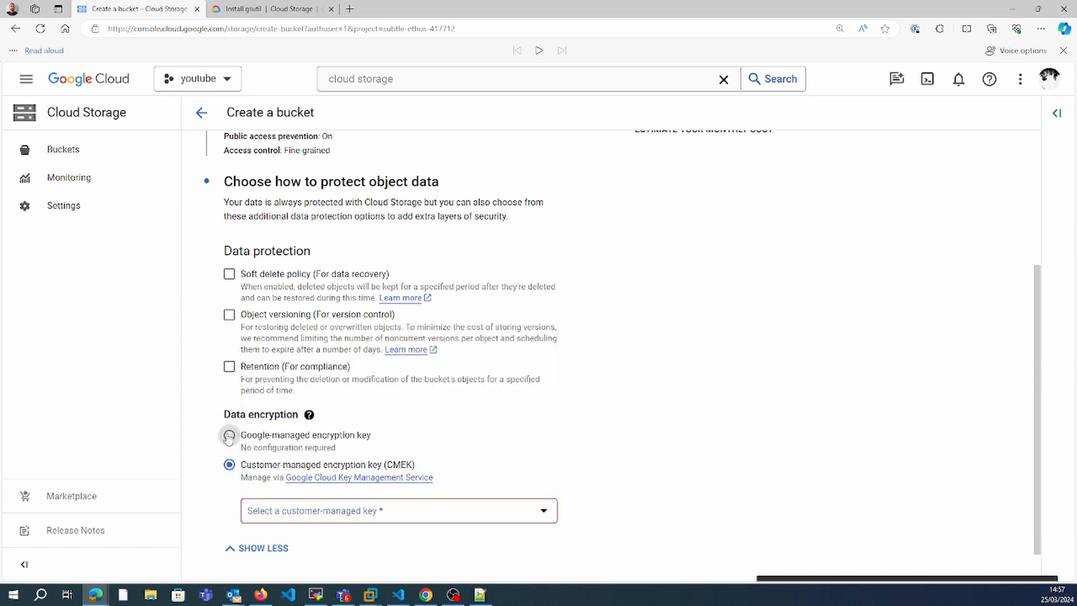
{"action": "left_click", "coordinate": [229, 436]}
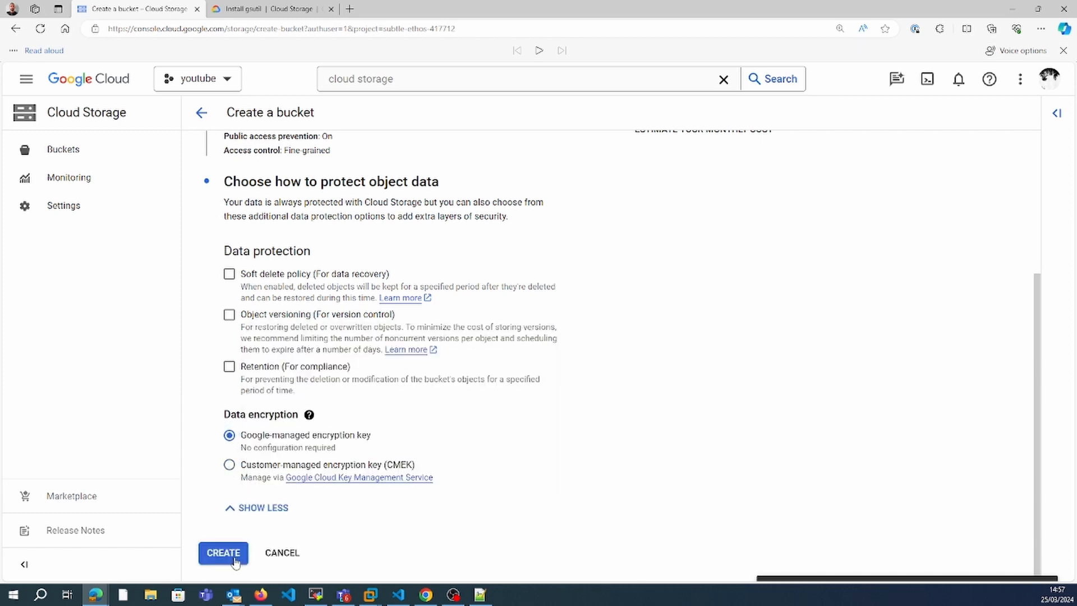
Step: Create the bucket with public access prevention enforced and dismiss the tutorial that opens beside its details
{"action": "left_click", "coordinate": [235, 559]}
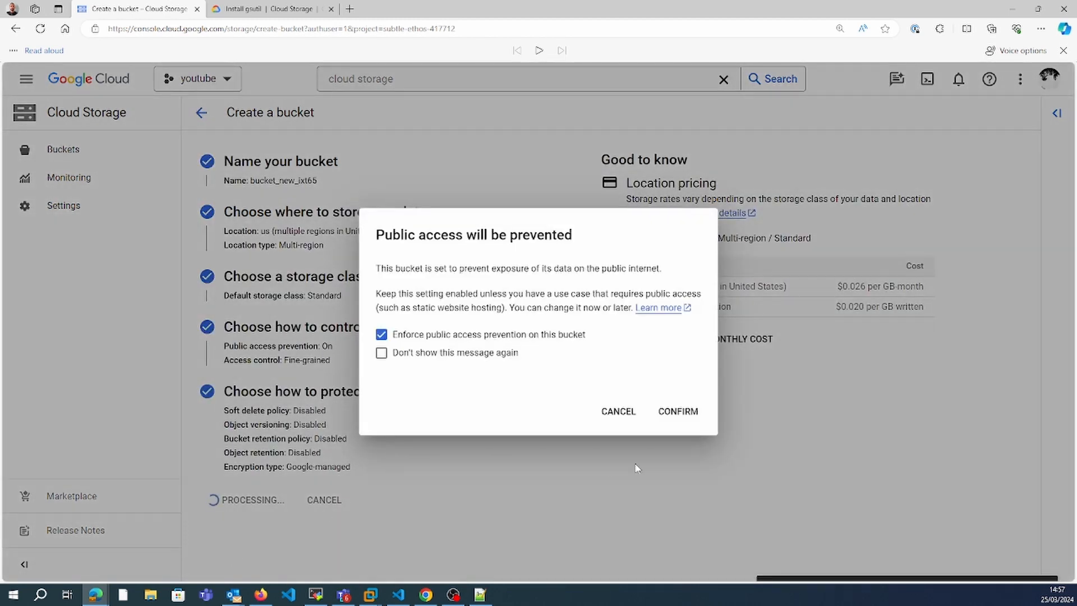
{"action": "left_click", "coordinate": [682, 412]}
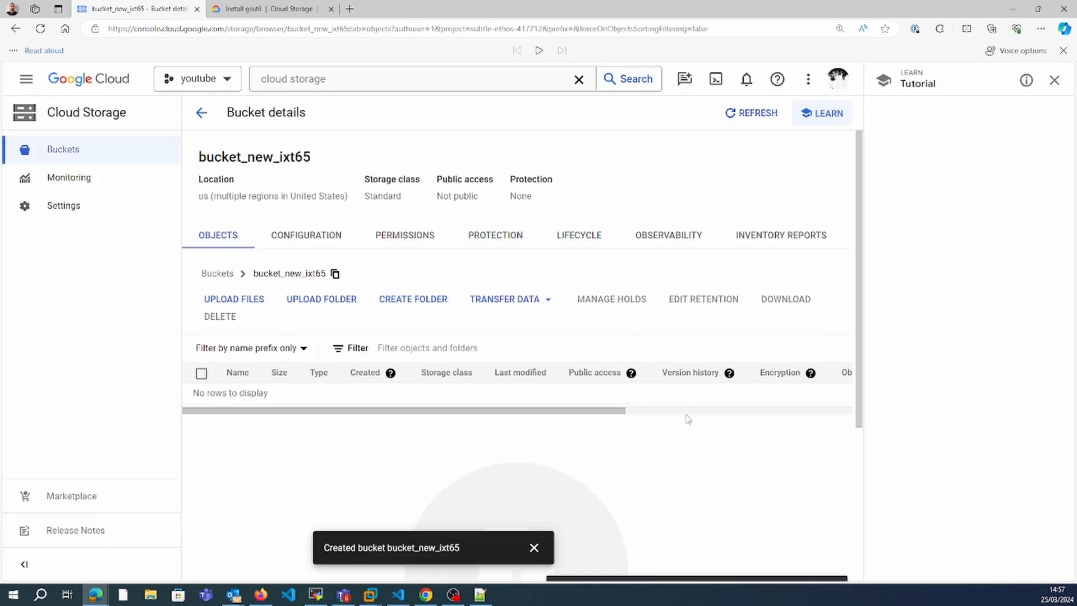
{"action": "left_click", "coordinate": [1058, 82]}
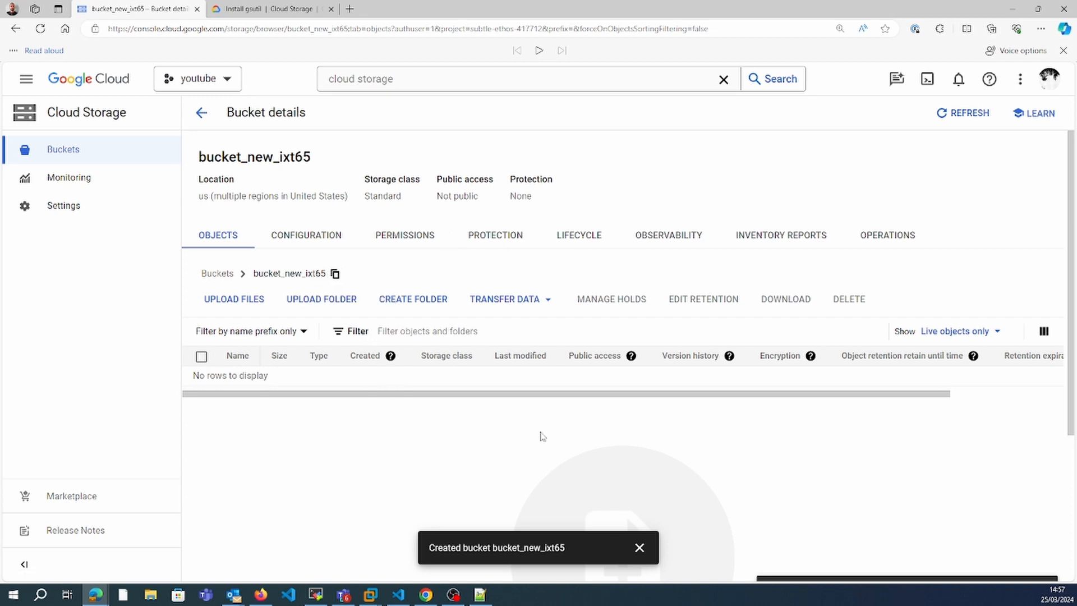
Step: Upload the image file p1.jpg to the new bucket
{"action": "left_click", "coordinate": [269, 300]}
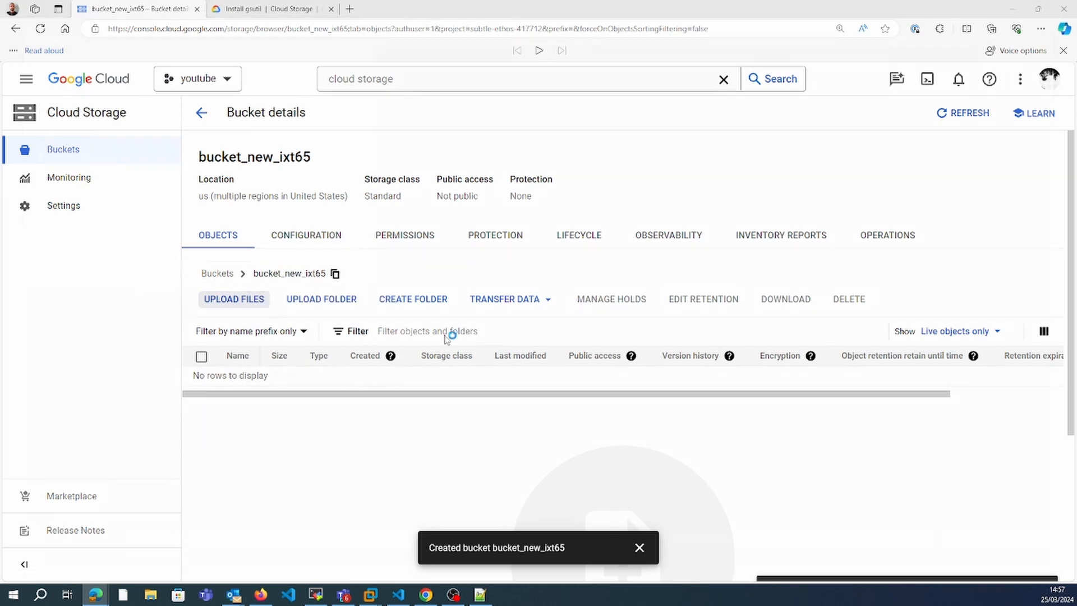
{"action": "double_click", "coordinate": [797, 92]}
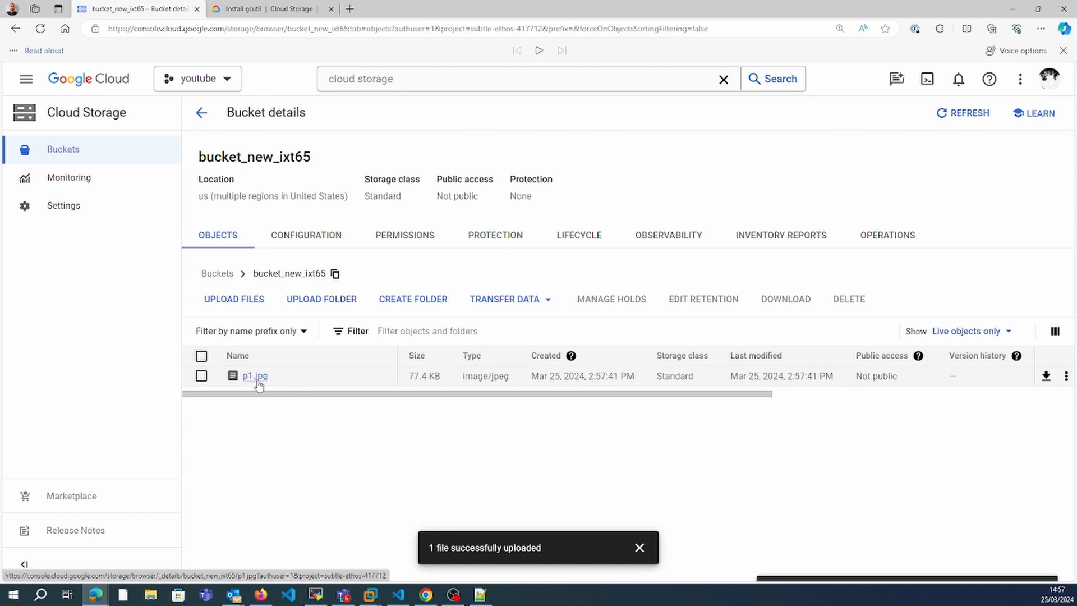
Step: Review the metadata columns of p1.jpg, open its download to view the image, and return to the bucket
{"action": "left_click", "coordinate": [847, 395]}
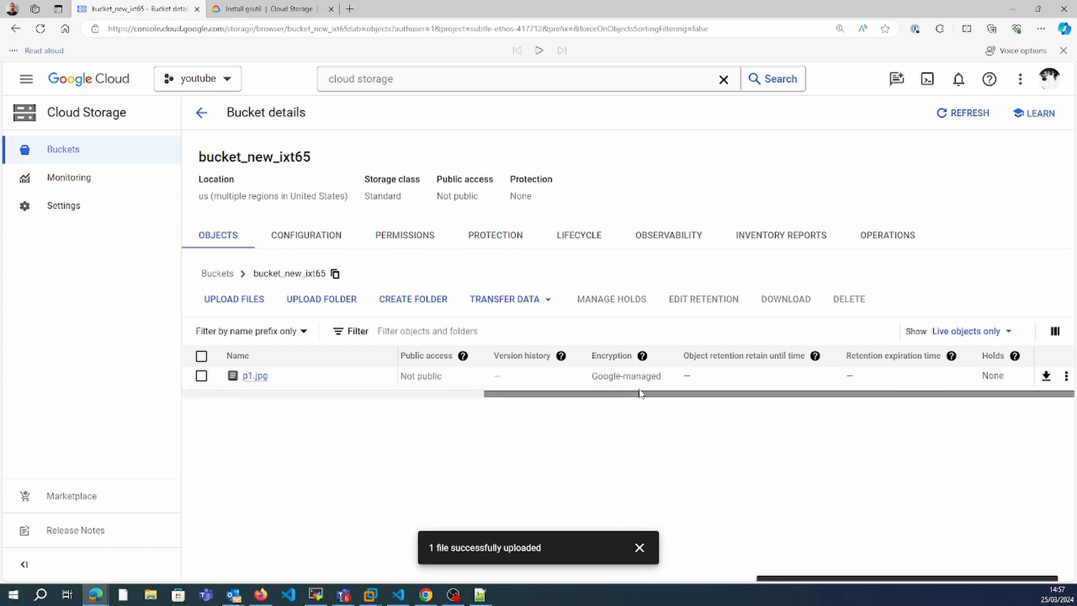
{"action": "left_click_drag", "start_coordinate": [636, 392], "coordinate": [308, 378]}
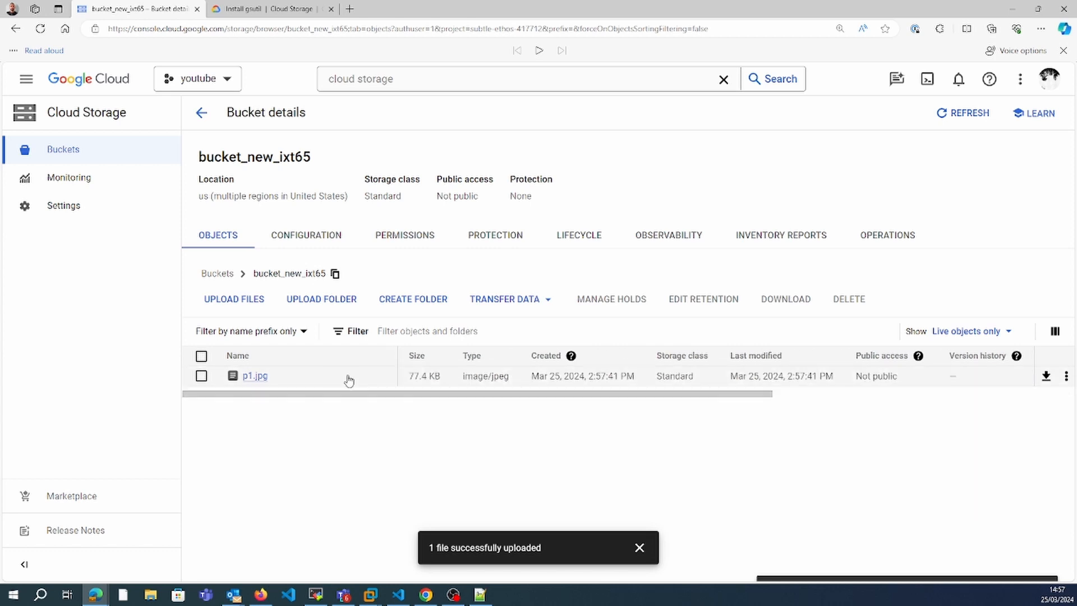
{"action": "left_click", "coordinate": [1046, 376]}
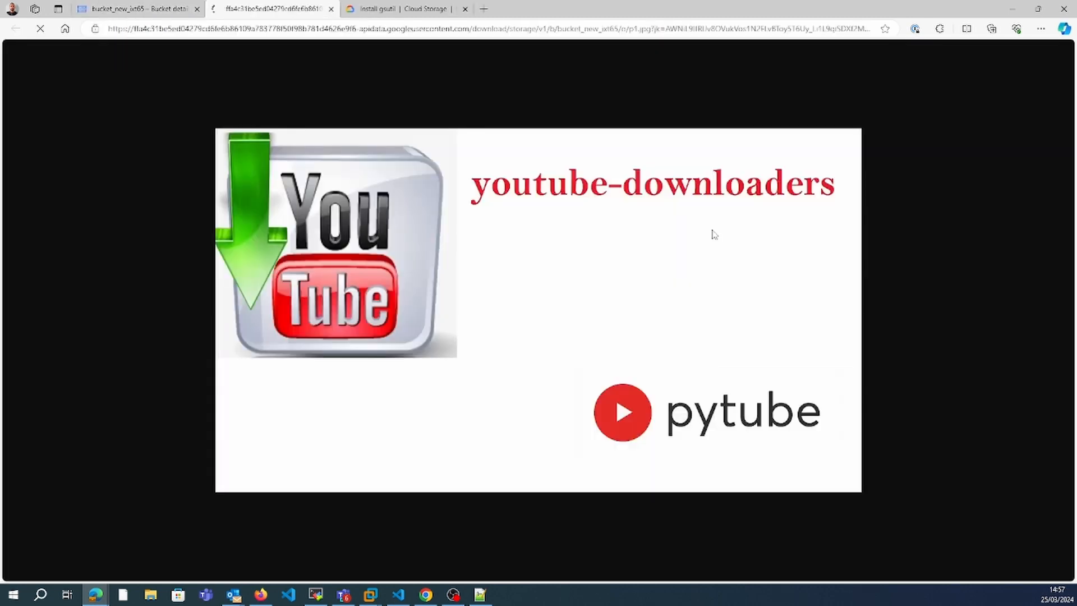
{"action": "left_click", "coordinate": [331, 9]}
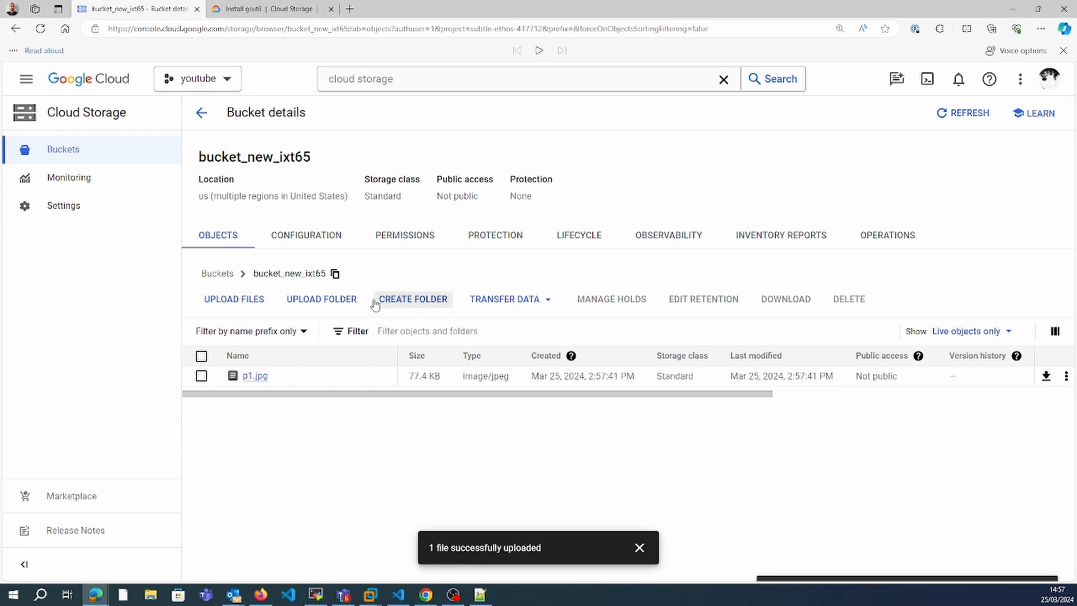
Step: Examine the bucket's configuration details, including its creation and update dates, location, storage class and permissions
{"action": "left_click", "coordinate": [298, 236]}
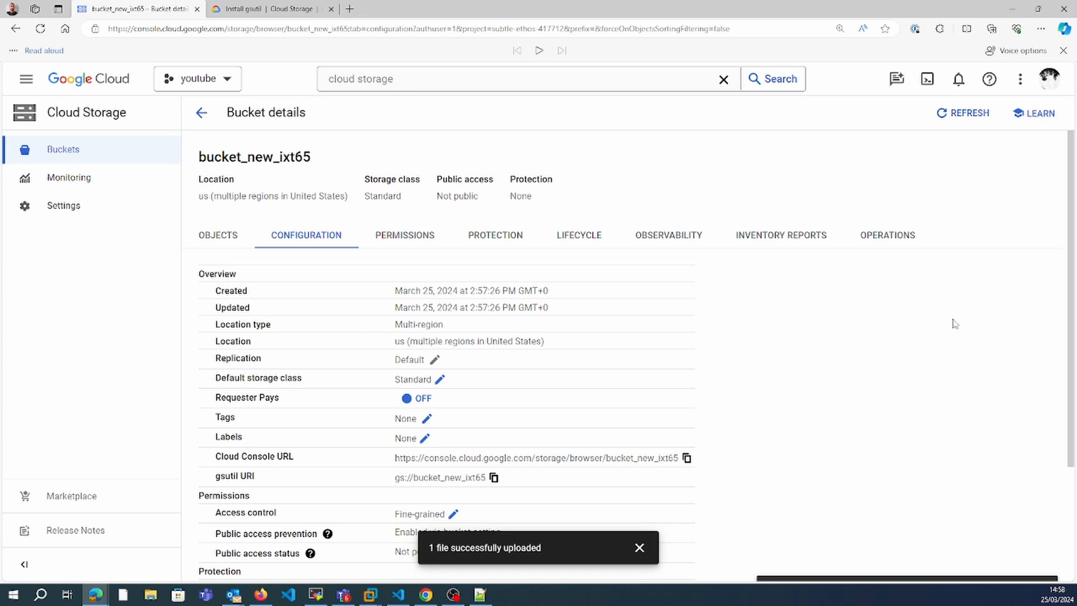
{"action": "left_click_drag", "start_coordinate": [426, 290], "coordinate": [474, 308]}
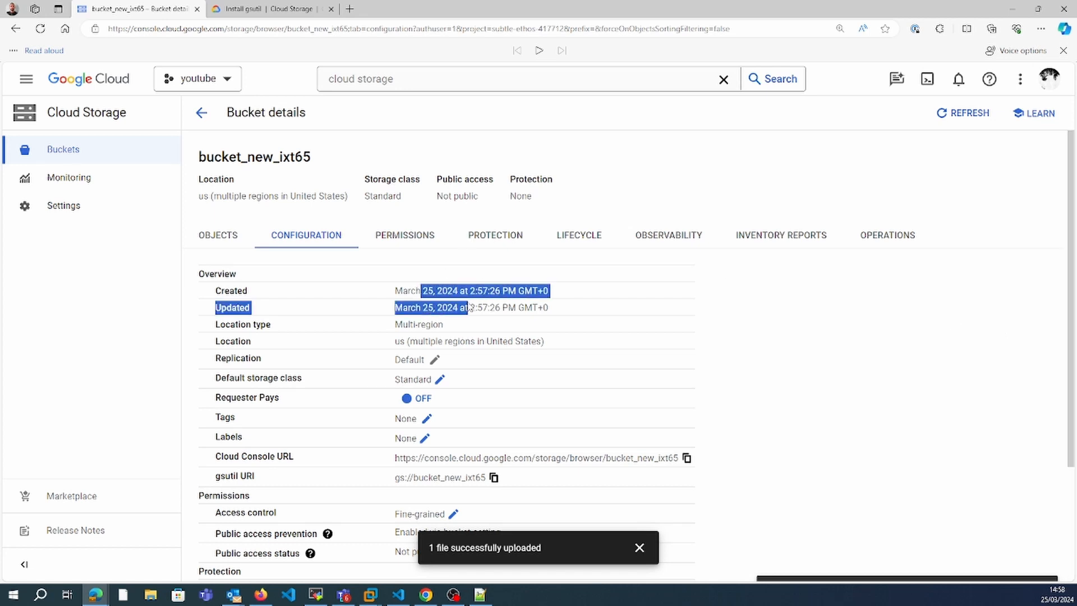
{"action": "left_click", "coordinate": [807, 375]}
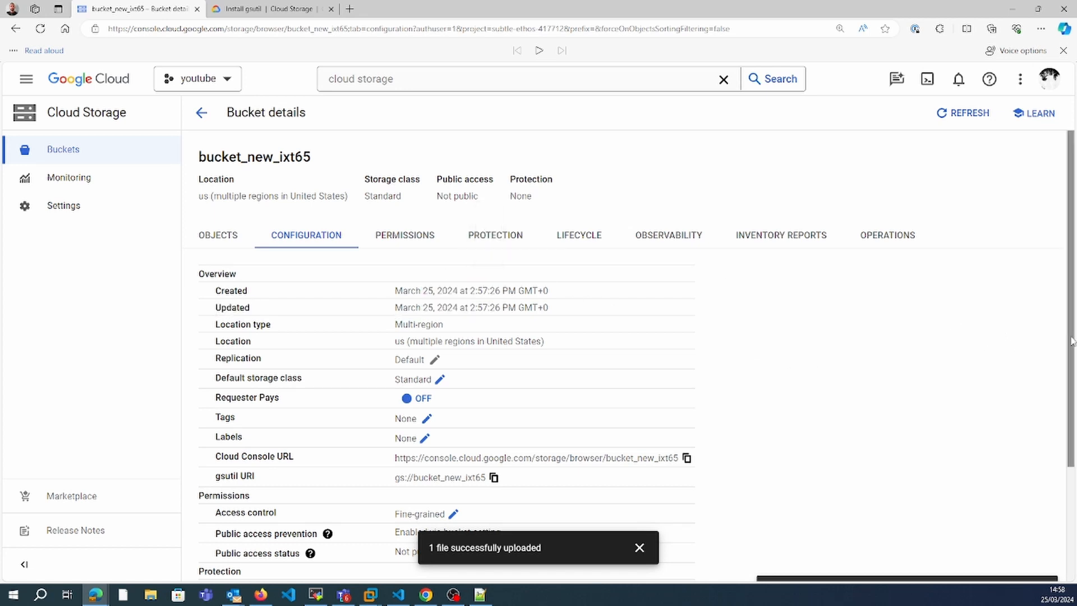
{"action": "left_click_drag", "start_coordinate": [1072, 344], "coordinate": [1074, 367]}
Step: Examine the bucket's public access and access control permissions, and bring up its data protection settings
{"action": "left_click", "coordinate": [423, 201]}
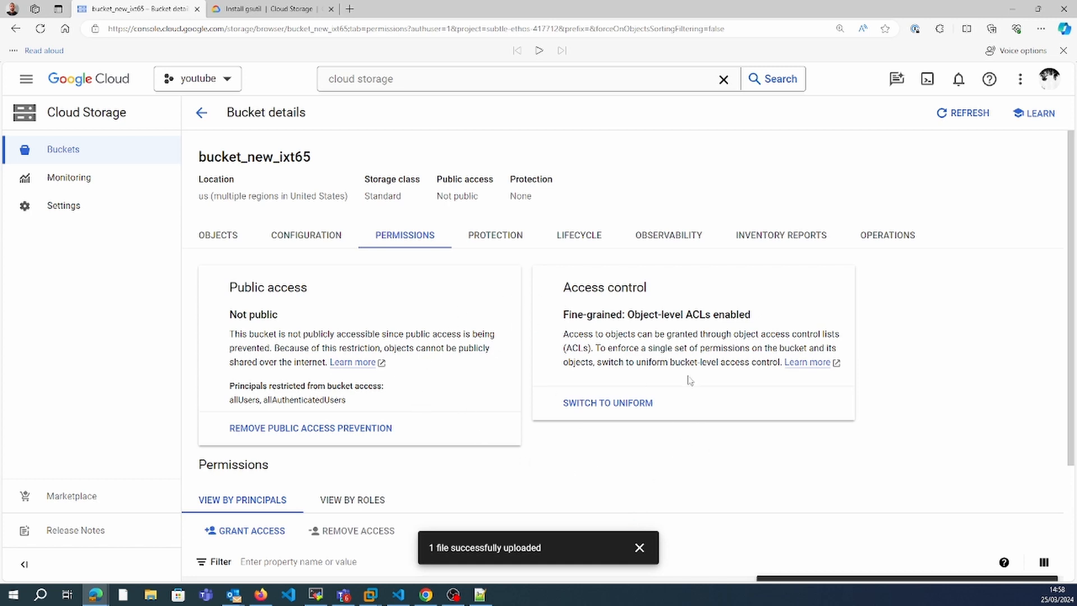
{"action": "left_click", "coordinate": [511, 239]}
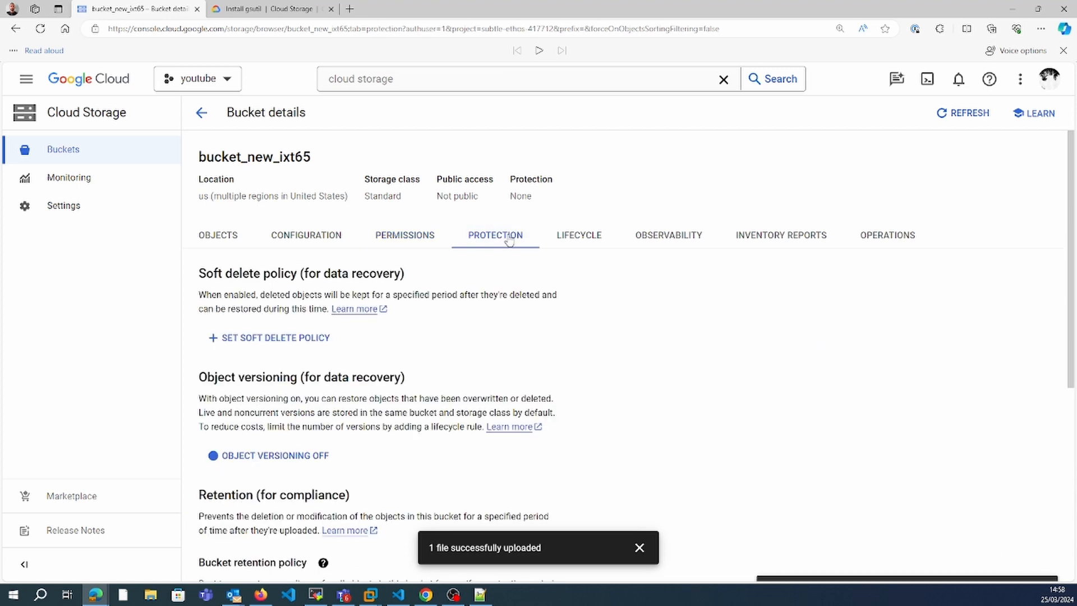
{"action": "left_click", "coordinate": [433, 238]}
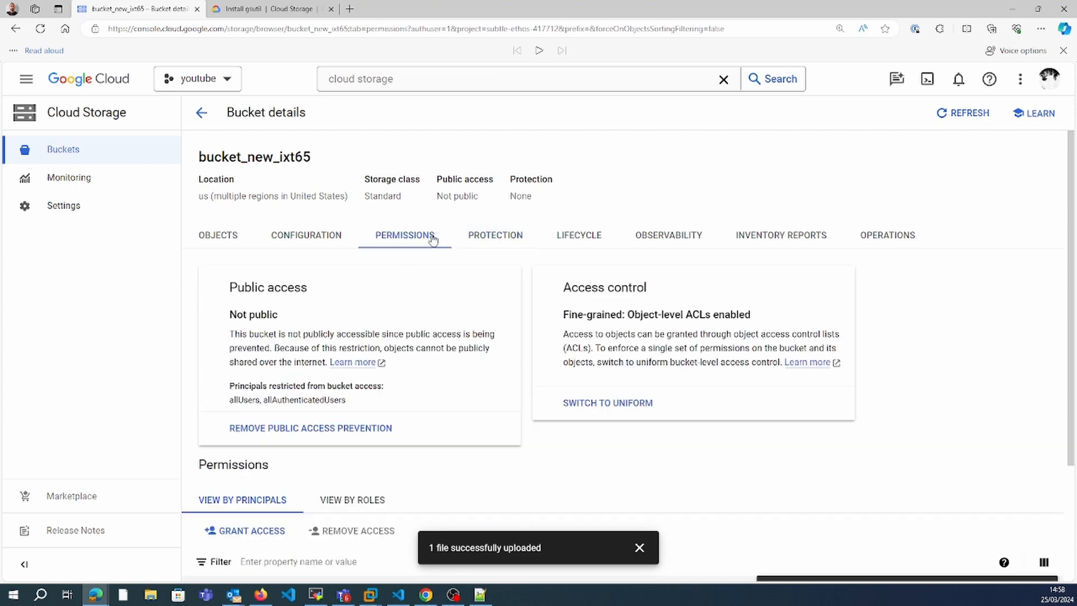
{"action": "left_click", "coordinate": [509, 232]}
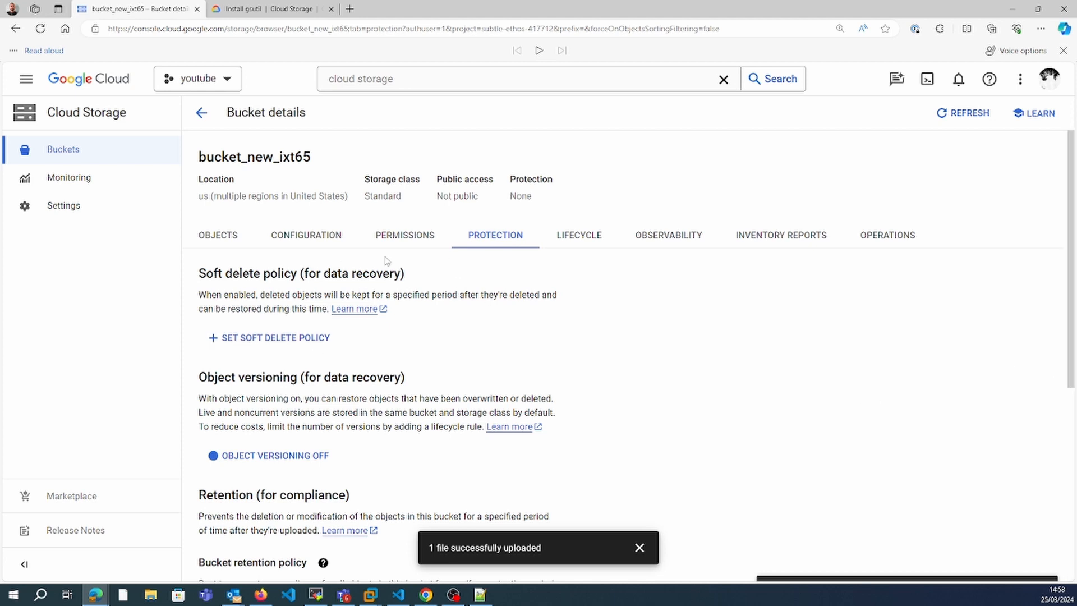
Step: Try a soft delete policy with an object retention duration of 14 days and cancel it
{"action": "left_click", "coordinate": [306, 340]}
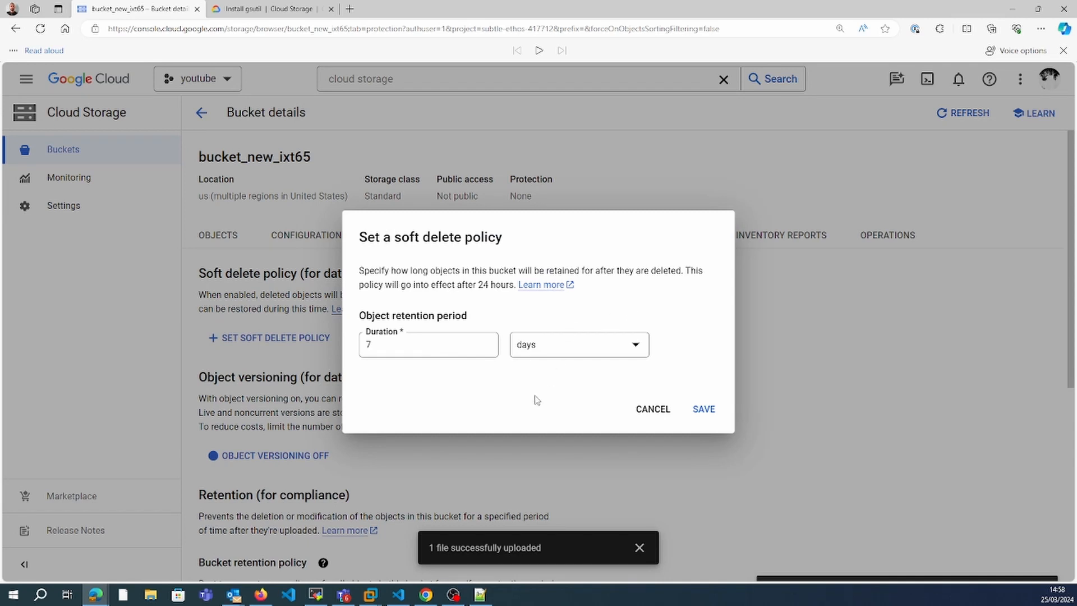
{"action": "left_click", "coordinate": [472, 351]}
{"action": "key", "text": "BackSpace"}
{"action": "type", "text": "14"}
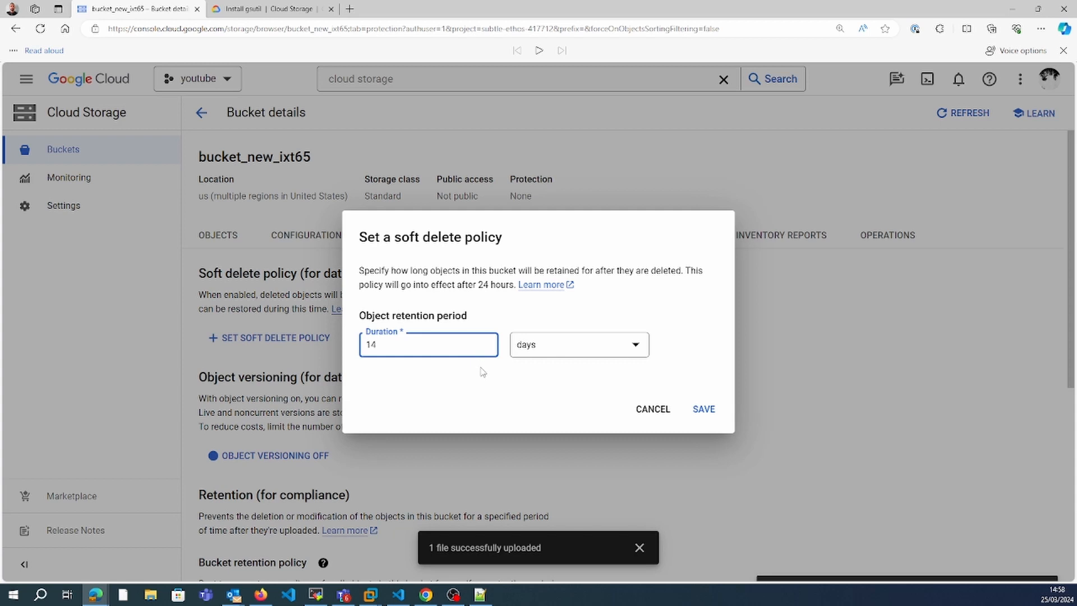
{"action": "left_click", "coordinate": [654, 409]}
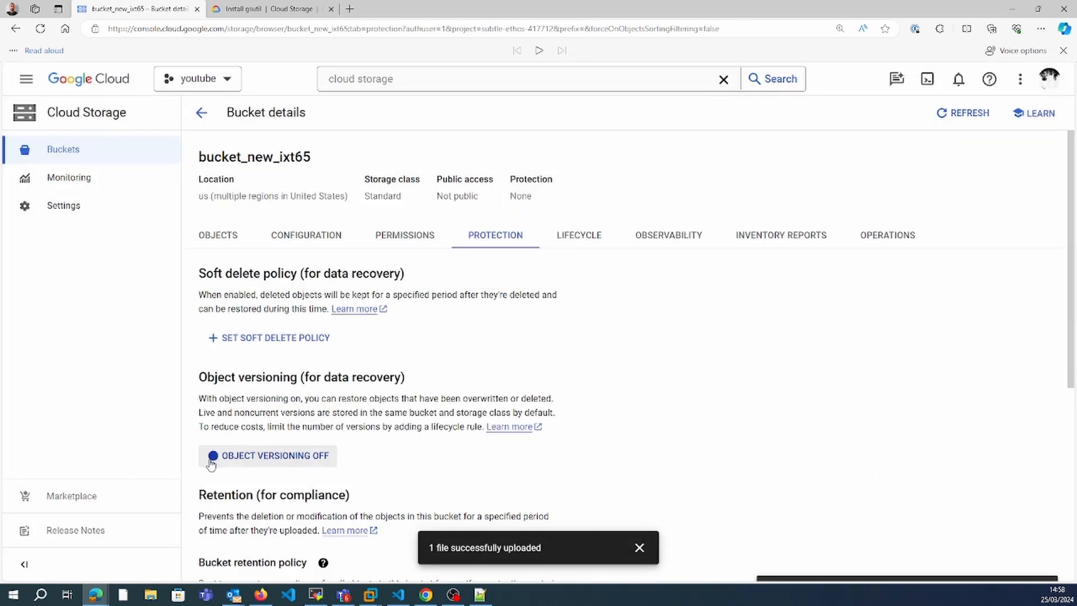
Step: Try adding an object lifecycle rule with the Delete object action and cancel it
{"action": "left_click", "coordinate": [580, 236]}
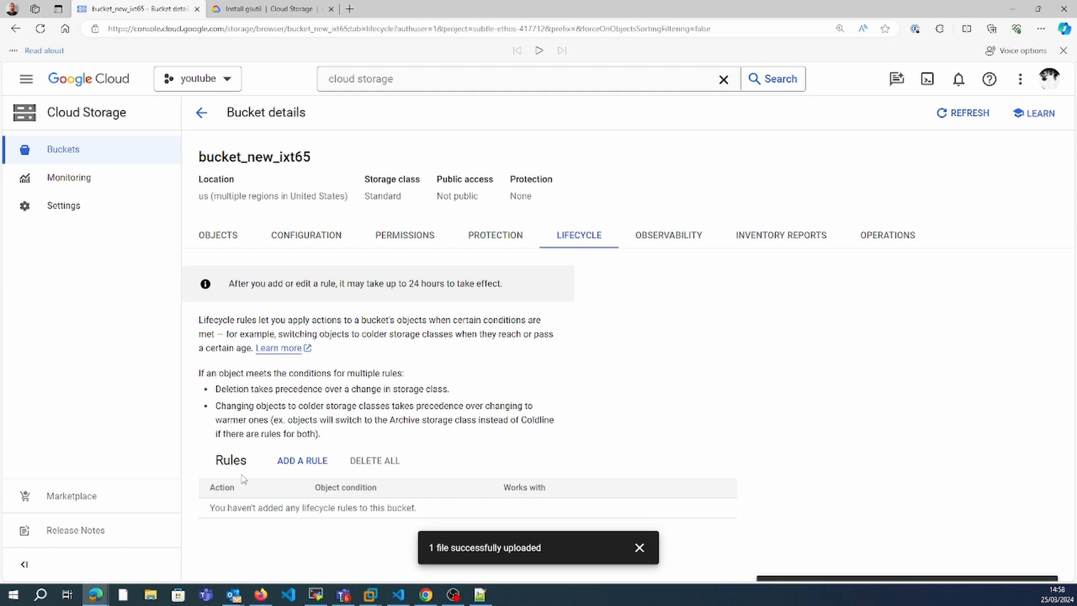
{"action": "left_click", "coordinate": [298, 463]}
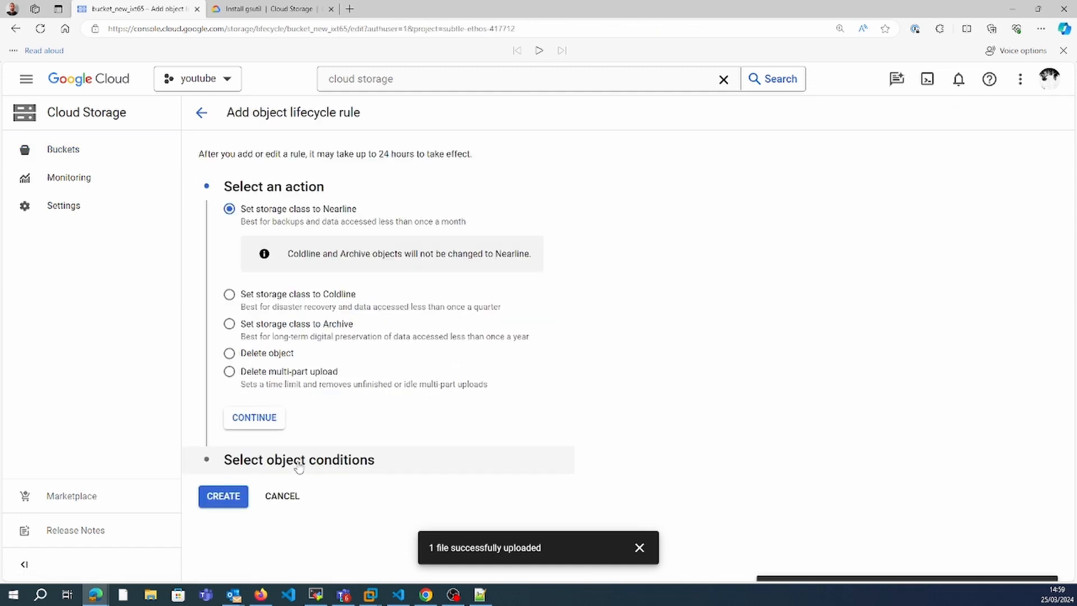
{"action": "left_click", "coordinate": [231, 355]}
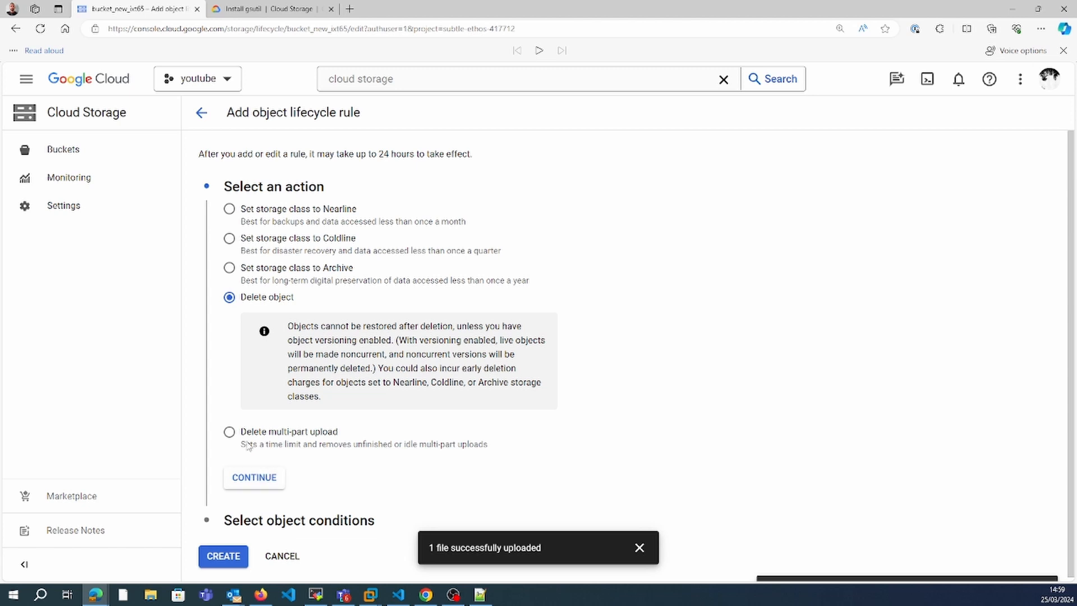
{"action": "left_click", "coordinate": [283, 557]}
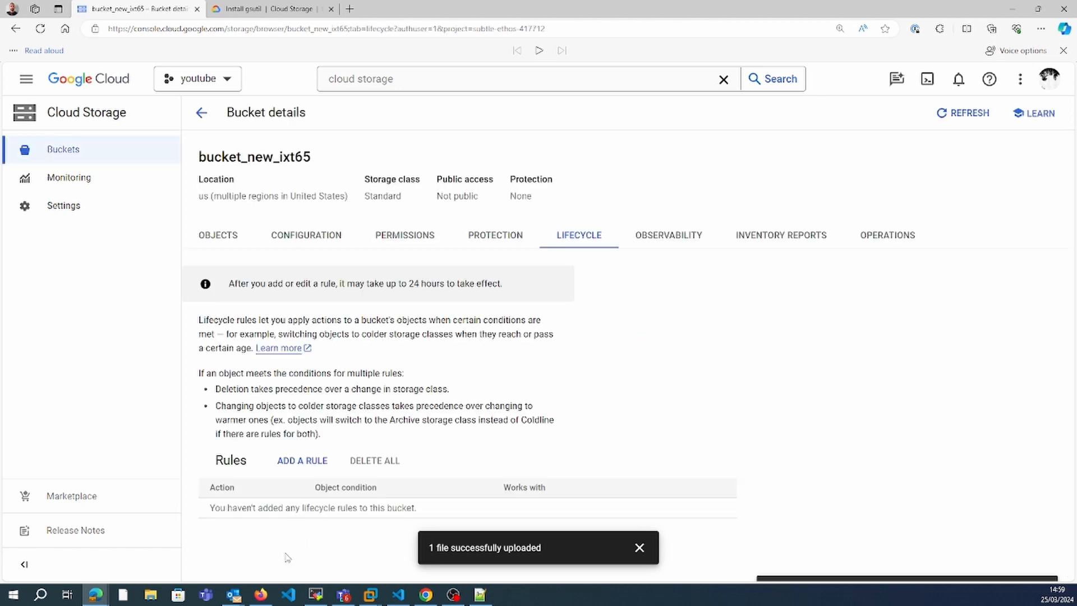
Step: Review the bucket's observability charts, inventory reports with the Storage Insights API page, and operations, and return to its objects
{"action": "left_click", "coordinate": [667, 233]}
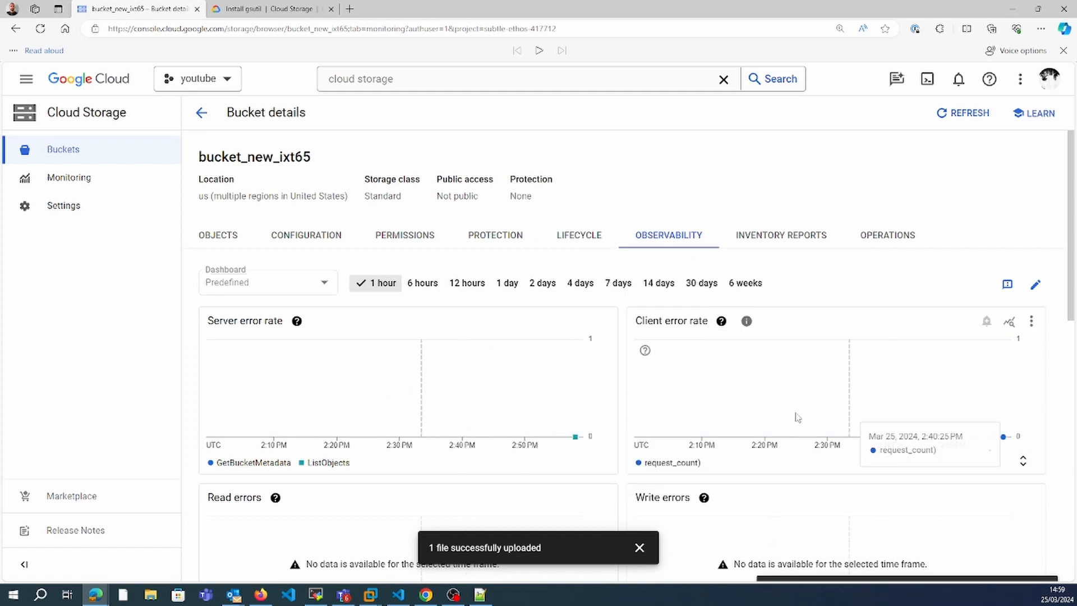
{"action": "mouse_move", "coordinate": [1005, 438]}
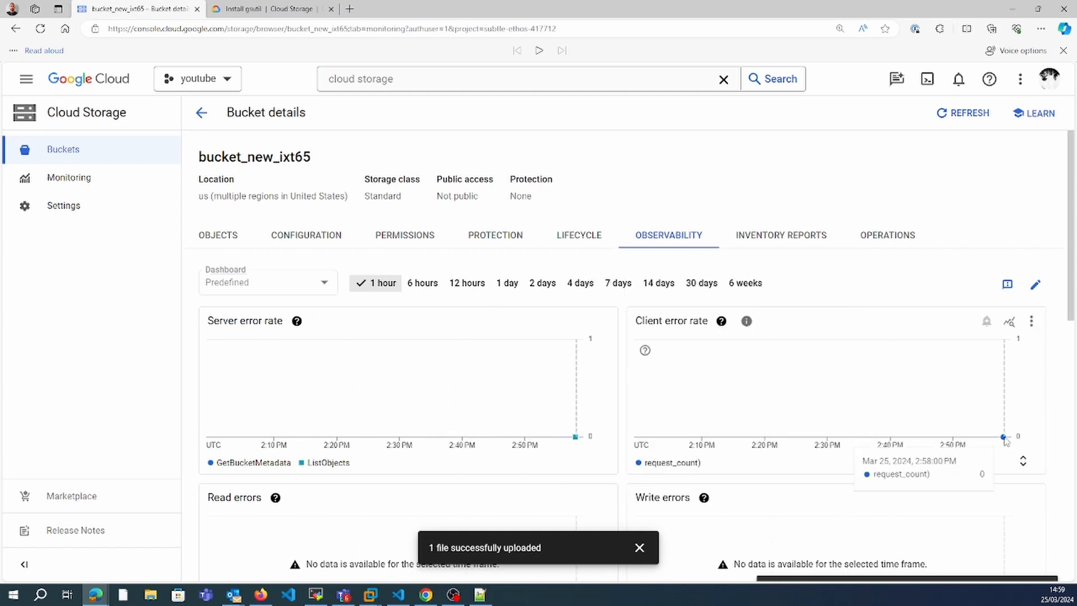
{"action": "left_click", "coordinate": [765, 240]}
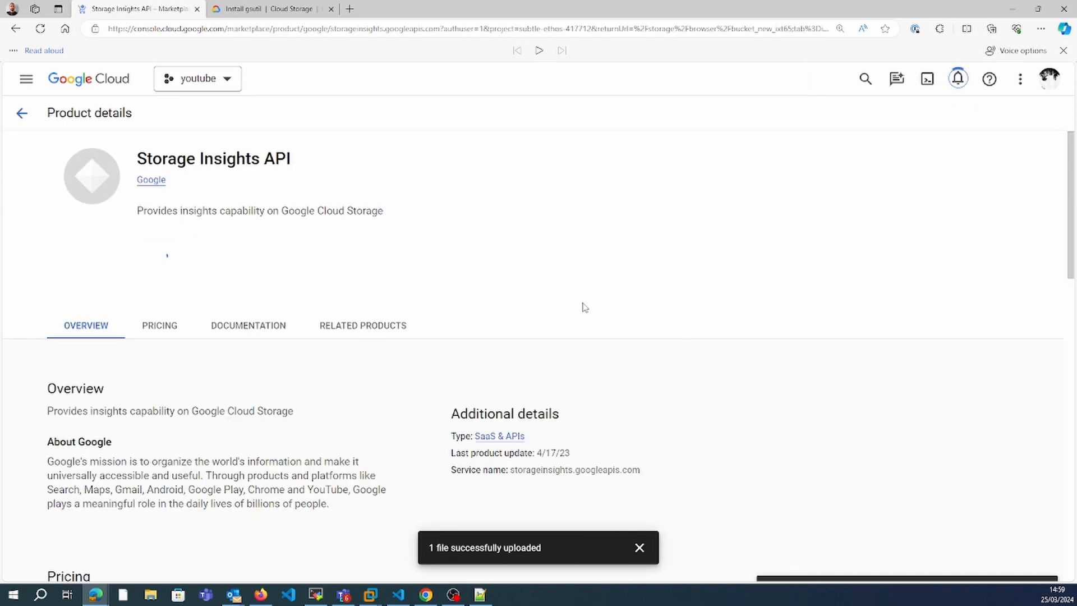
{"action": "left_click", "coordinate": [23, 117]}
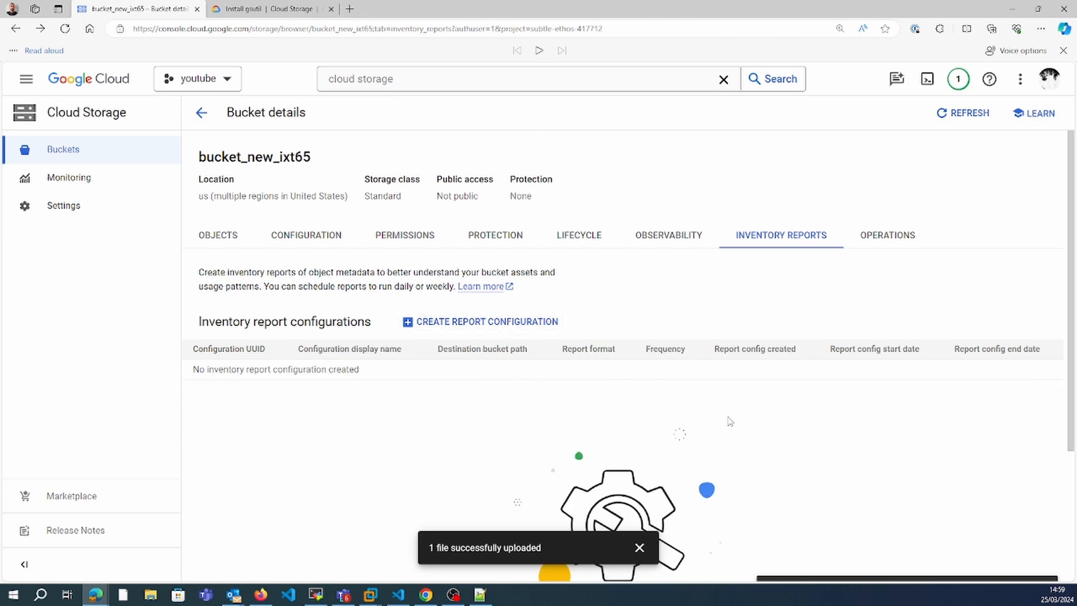
{"action": "left_click", "coordinate": [881, 240]}
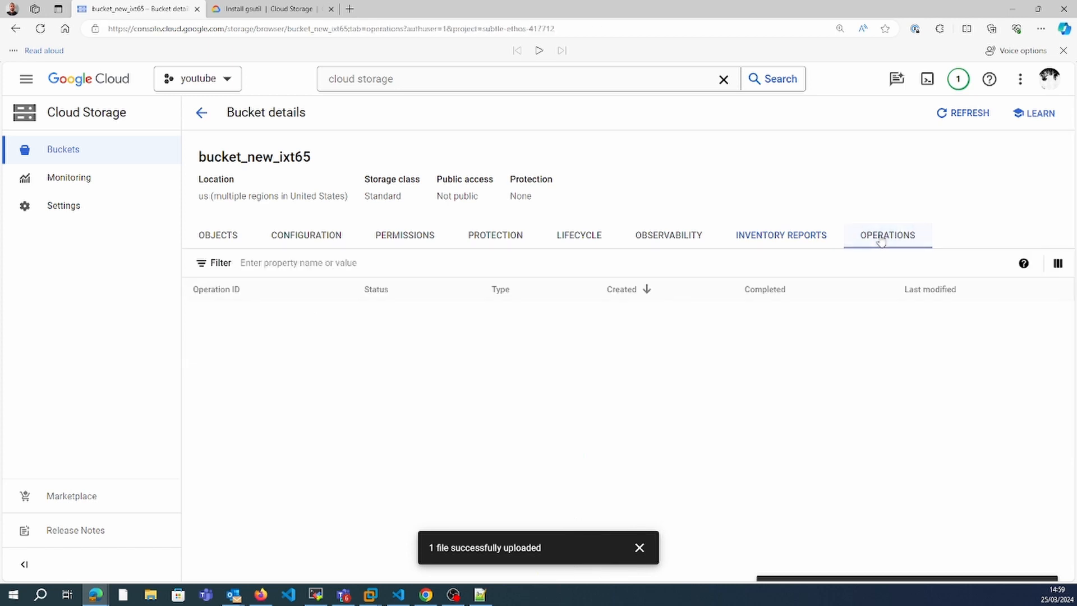
{"action": "left_click", "coordinate": [218, 249]}
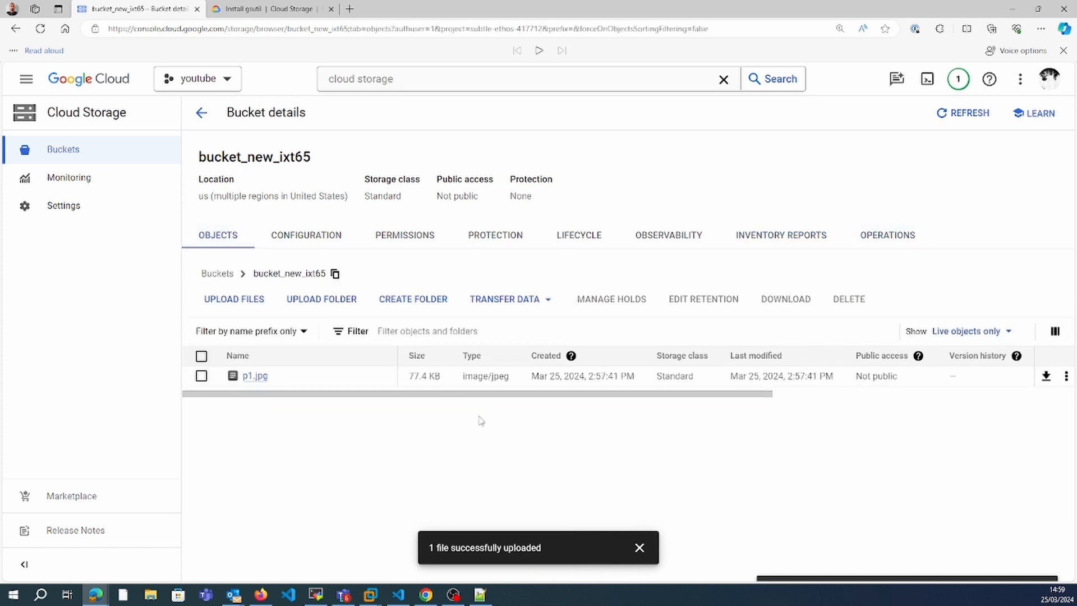